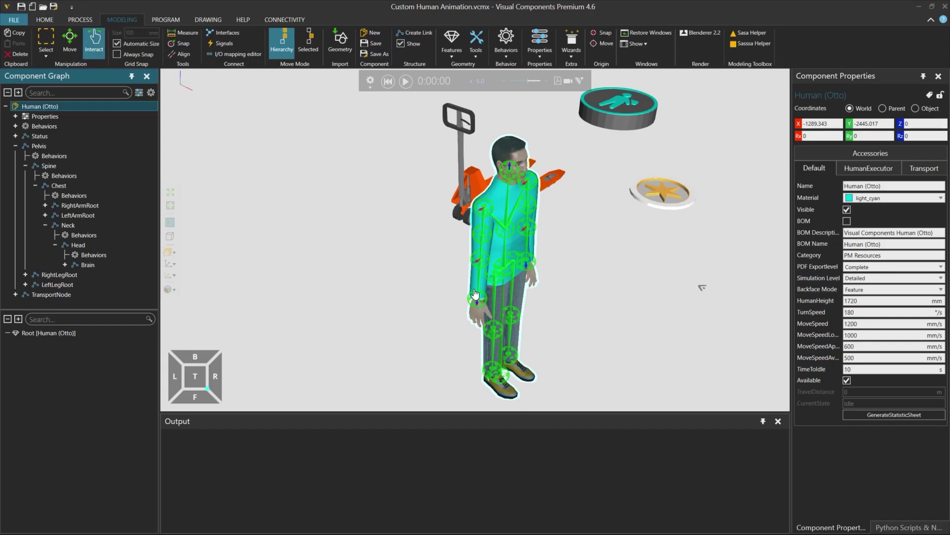
- Drag the human's torso, left leg and right arm into test poses, then undo the last change
{"action": "left_click", "coordinate": [497, 242]}
{"action": "scroll", "coordinate": [498, 242], "scroll_direction": "up", "scroll_amount": 3}
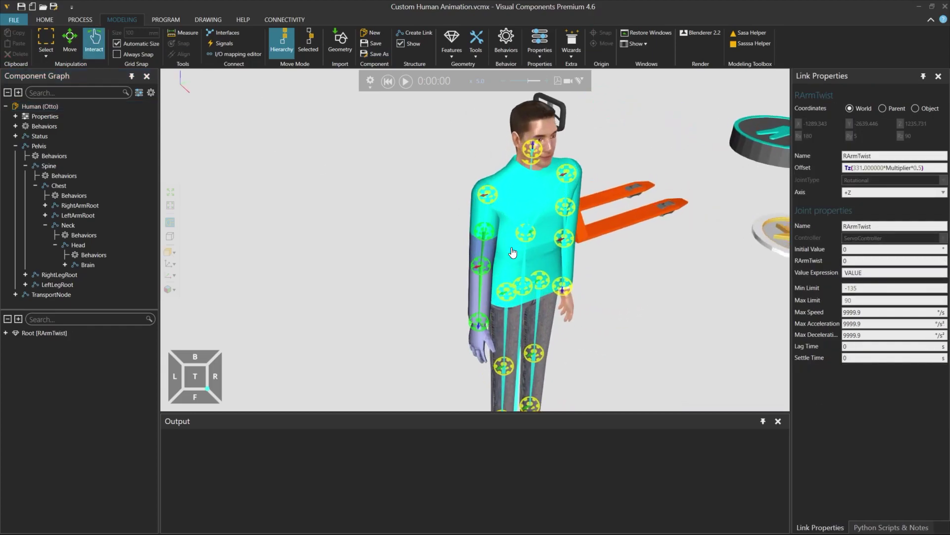
{"action": "left_click_drag", "start_coordinate": [513, 253], "coordinate": [585, 161]}
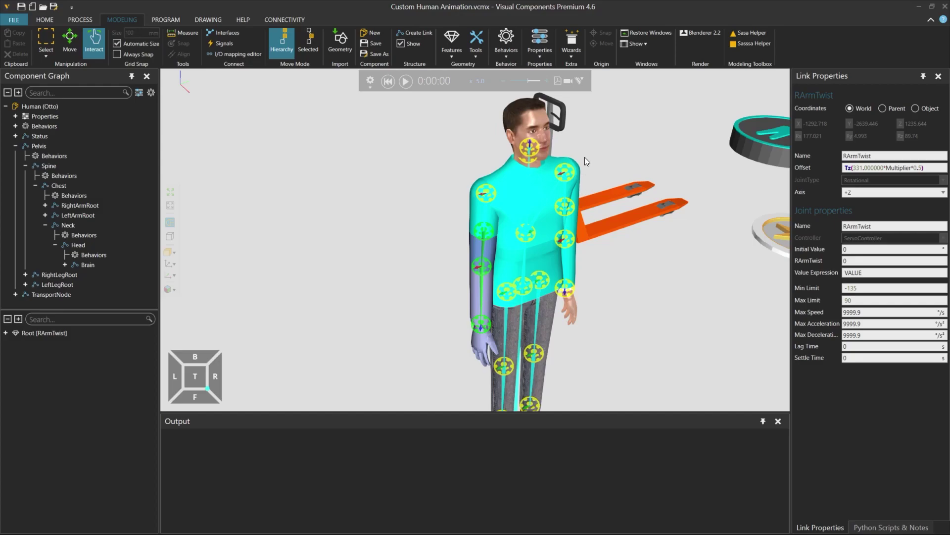
{"action": "left_click_drag", "start_coordinate": [530, 398], "coordinate": [450, 345]}
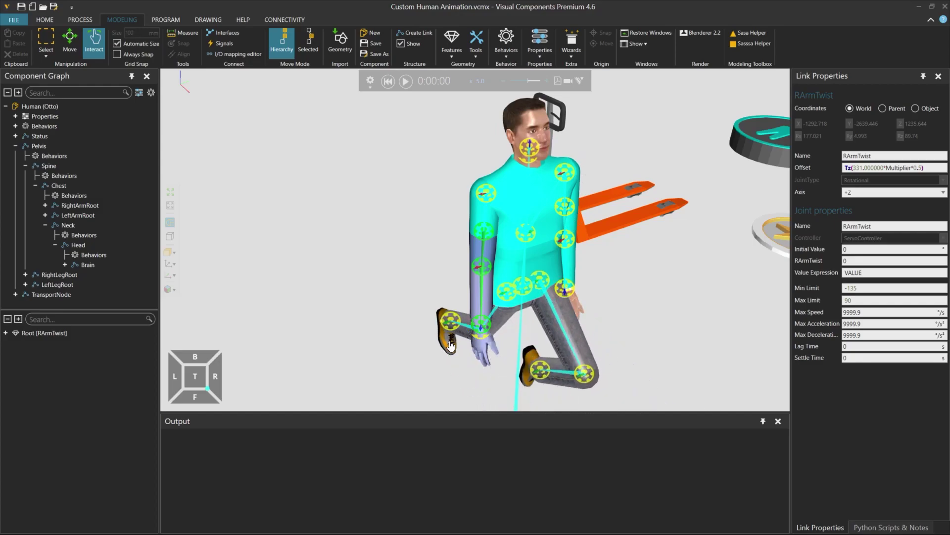
{"action": "left_click_drag", "start_coordinate": [527, 242], "coordinate": [518, 198]}
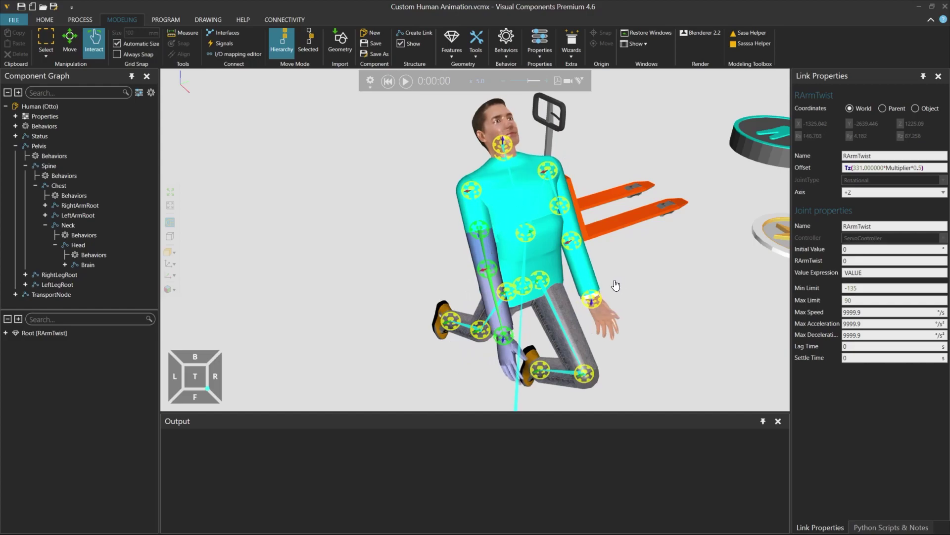
{"action": "left_click_drag", "start_coordinate": [615, 286], "coordinate": [485, 210]}
{"action": "scroll", "coordinate": [485, 210], "scroll_direction": "down", "scroll_amount": 1}
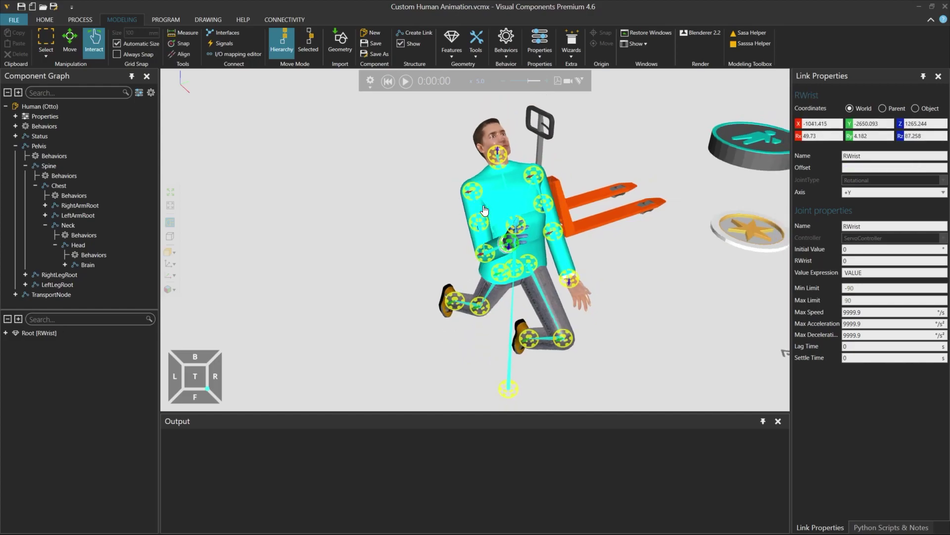
{"action": "key", "text": "ctrl+z"}
{"action": "right_click_drag", "start_coordinate": [538, 213], "coordinate": [609, 263]}
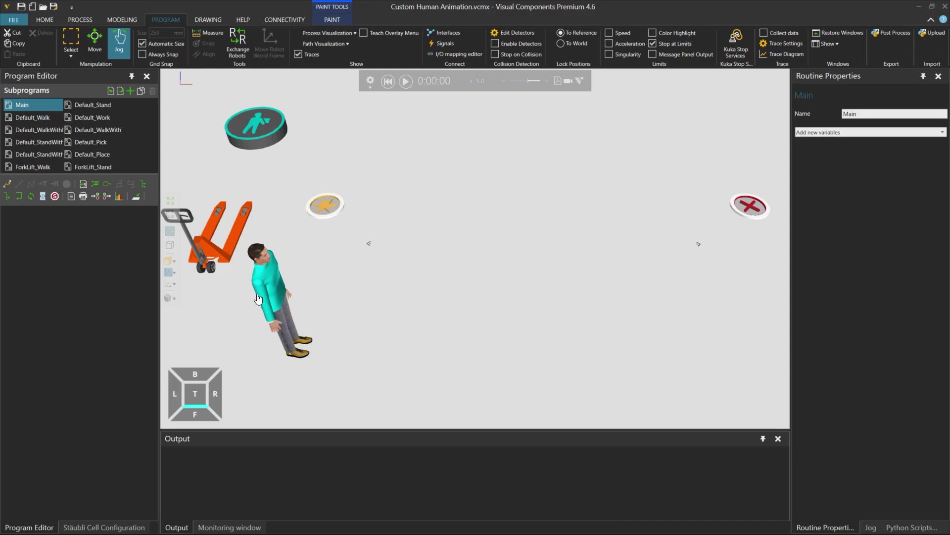
- Jog the human's right arm forward
{"action": "left_click_drag", "start_coordinate": [258, 298], "coordinate": [279, 297]}
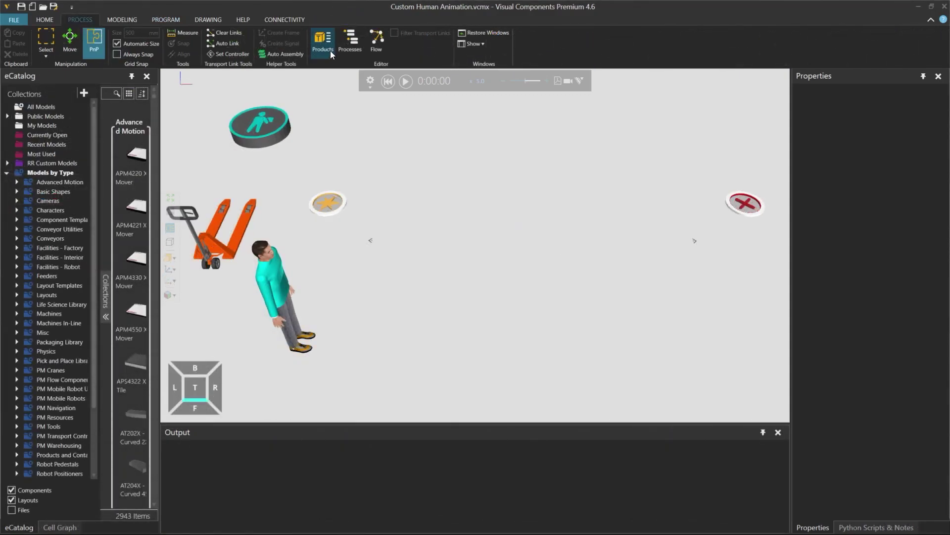
- Check that the feeder's ProductCreator makes Can parts every 5 seconds, then open Default_Pick
{"action": "left_click", "coordinate": [328, 51]}
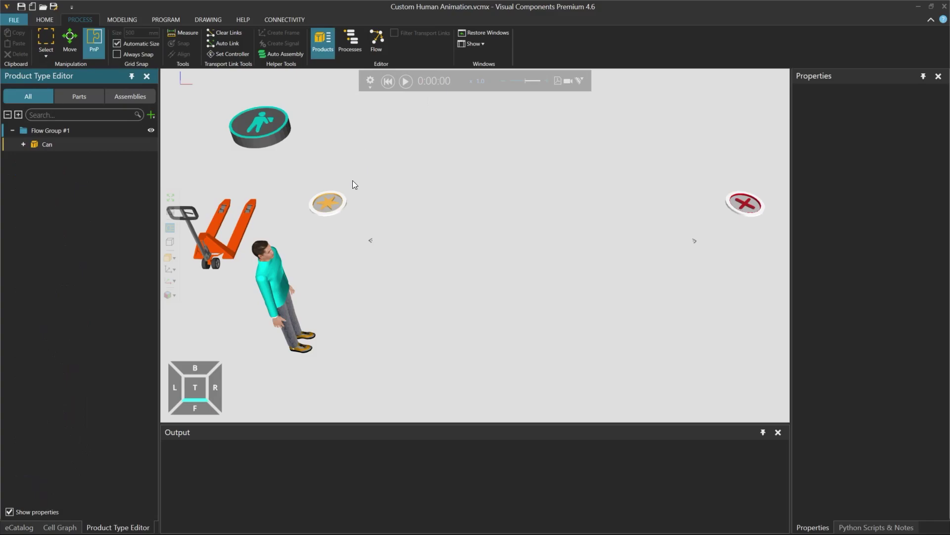
{"action": "left_click", "coordinate": [329, 203]}
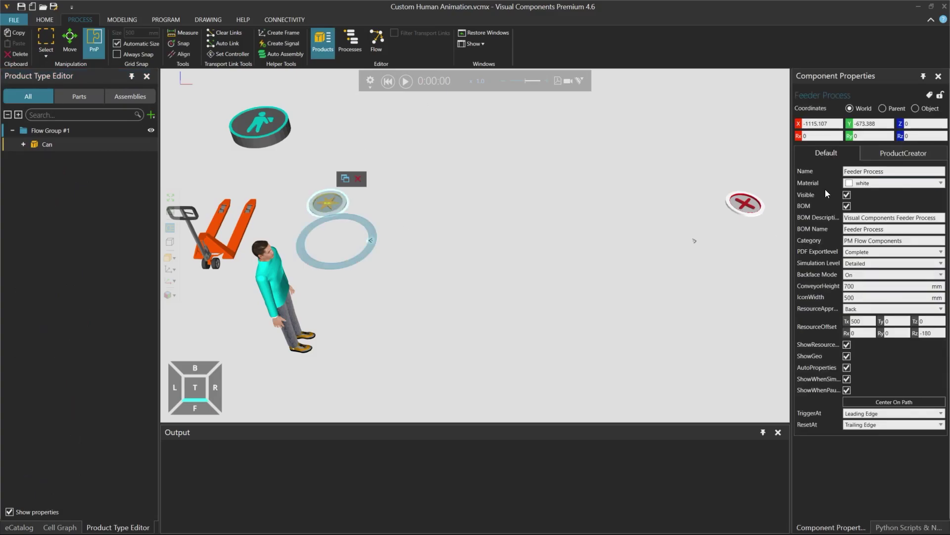
{"action": "left_click", "coordinate": [874, 155]}
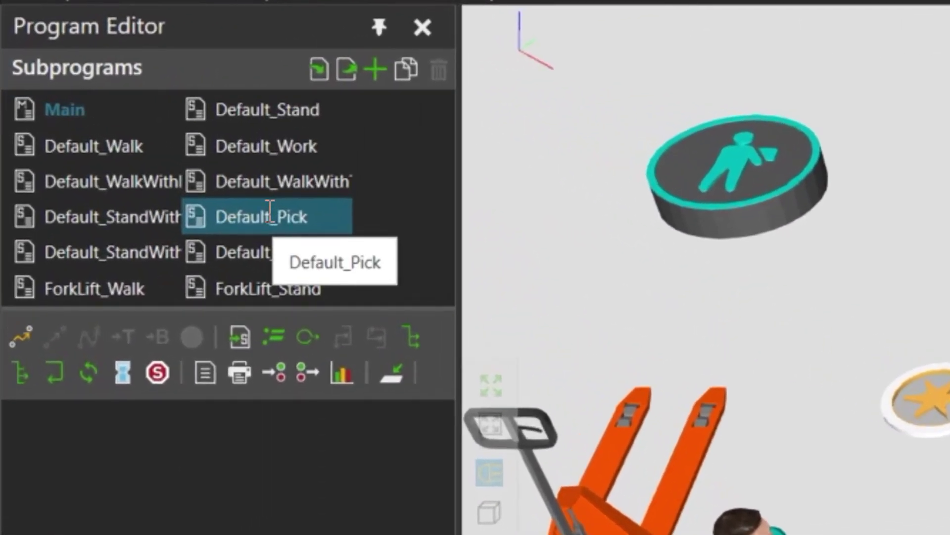
{"action": "left_click", "coordinate": [270, 208]}
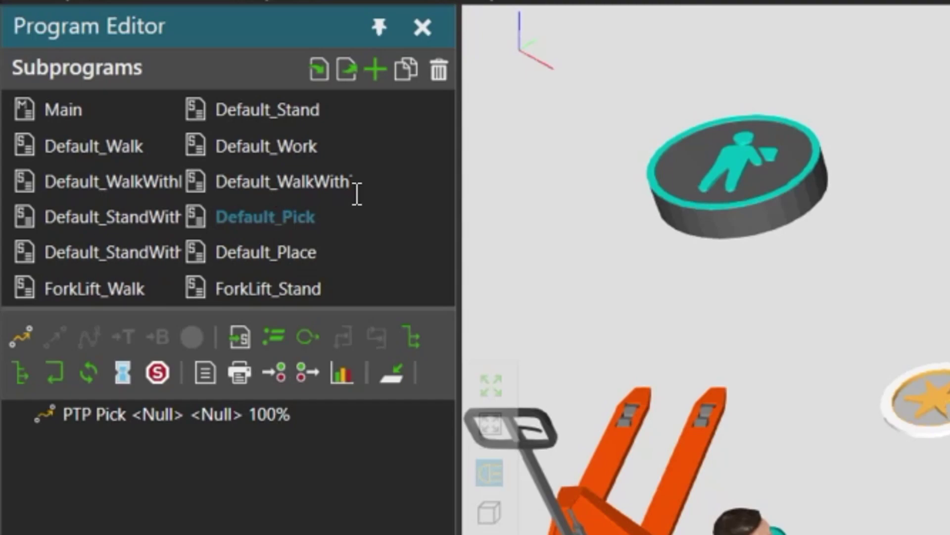
- Copy Default_Pick and rename the copy from Default_Pick1 to Can_Pick
{"action": "left_click", "coordinate": [401, 68]}
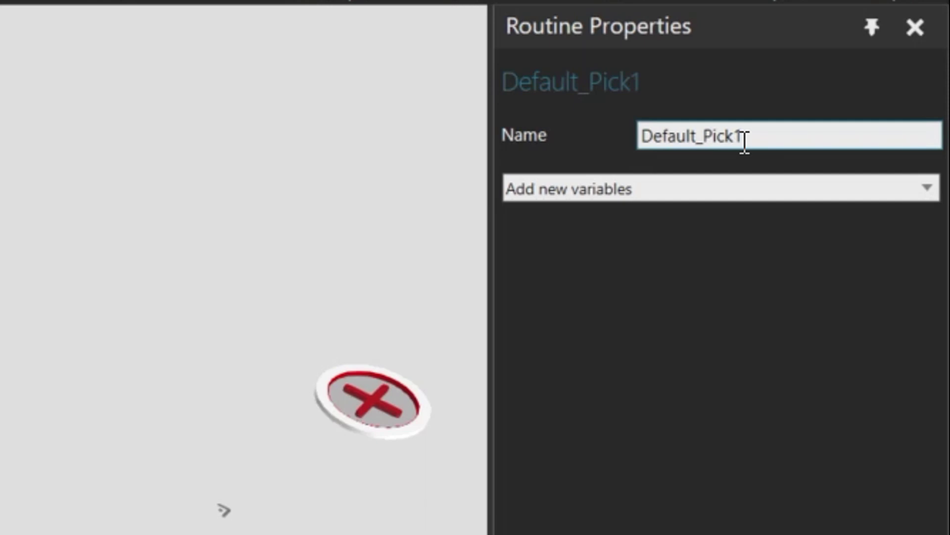
{"action": "left_click", "coordinate": [743, 141]}
{"action": "key", "text": "BackSpace"}
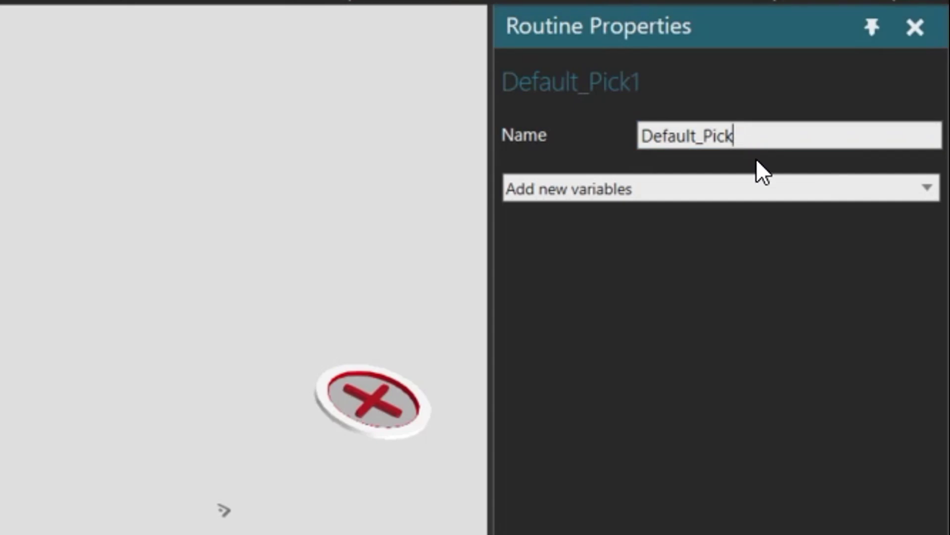
{"action": "key", "text": "Left"}
{"action": "key", "text": "Left"}
{"action": "key", "text": "Left"}
{"action": "key", "text": "Left"}
{"action": "key", "text": "Left"}
{"action": "key", "text": "BackSpace"}
{"action": "key", "text": "BackSpace"}
{"action": "key", "text": "BackSpace"}
{"action": "key", "text": "BackSpace"}
{"action": "key", "text": "BackSpace"}
{"action": "key", "text": "BackSpace"}
{"action": "key", "text": "BackSpace"}
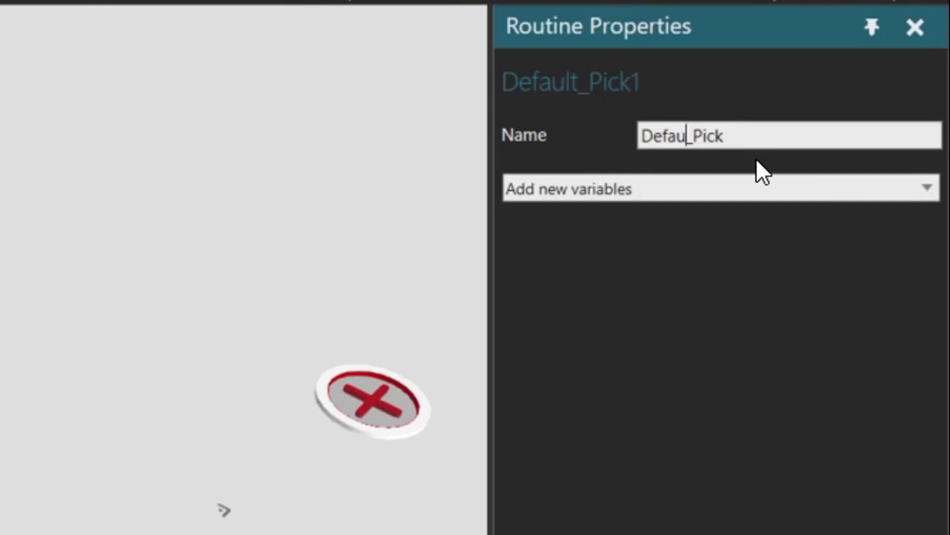
{"action": "type", "text": "Can"}
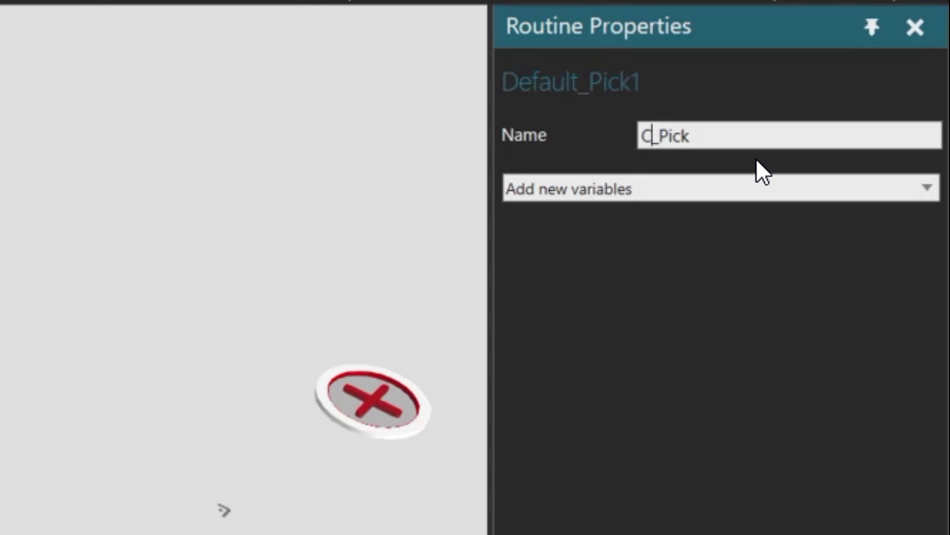
{"action": "key", "text": "Return"}
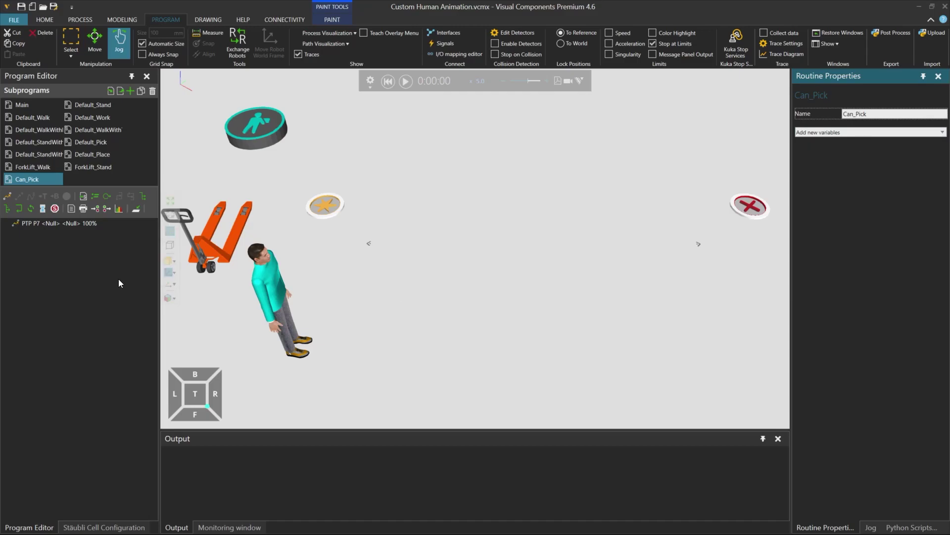
- Jog P7 into a forward bend with both hands palm-up together, and touch up P7
{"action": "left_click", "coordinate": [99, 226]}
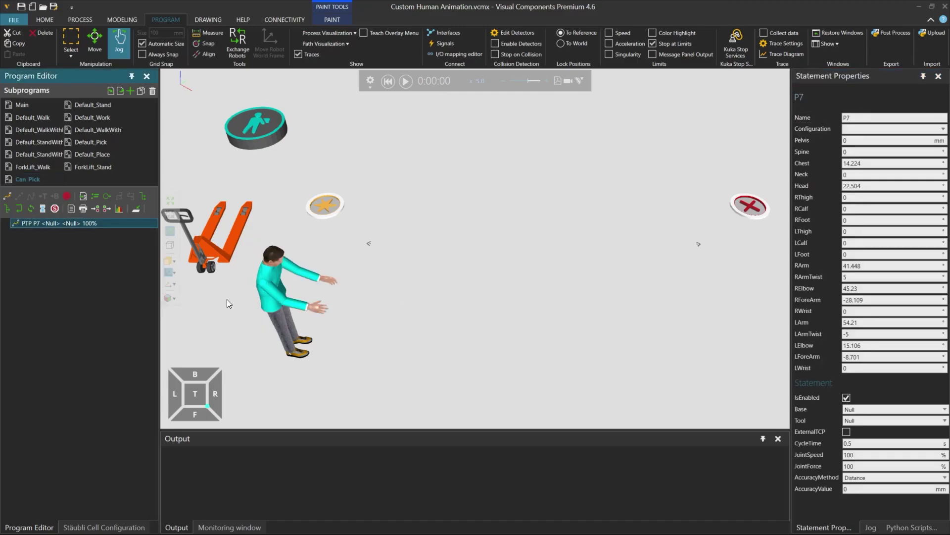
{"action": "scroll", "coordinate": [258, 283], "scroll_direction": "up", "scroll_amount": 3}
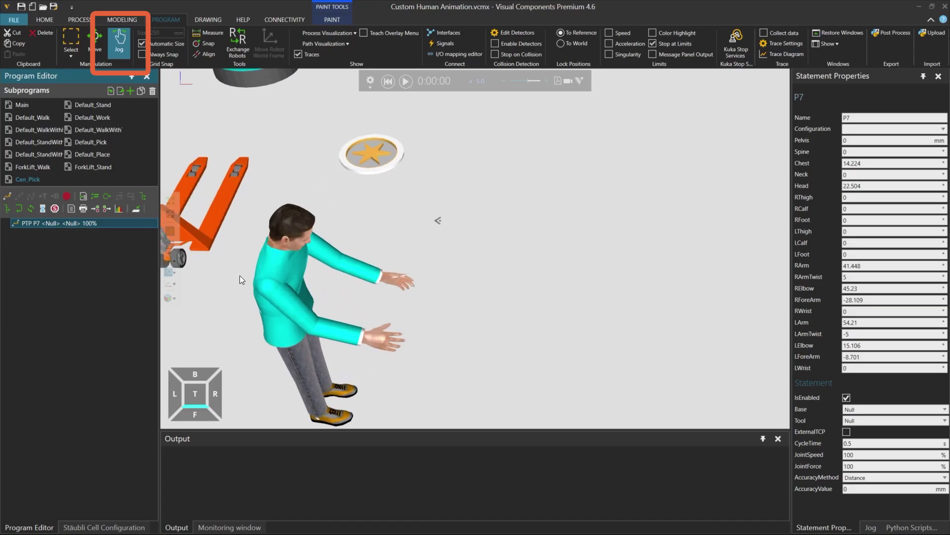
{"action": "right_click_drag", "start_coordinate": [307, 226], "coordinate": [389, 218], "text": "ctrl"}
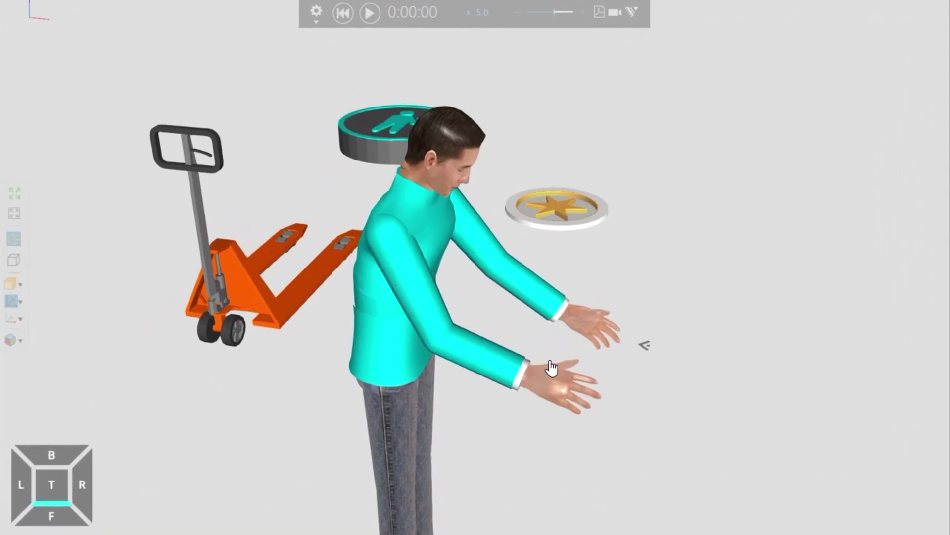
{"action": "right_click_drag", "start_coordinate": [552, 368], "coordinate": [478, 421]}
{"action": "left_click_drag", "start_coordinate": [482, 395], "coordinate": [484, 394]}
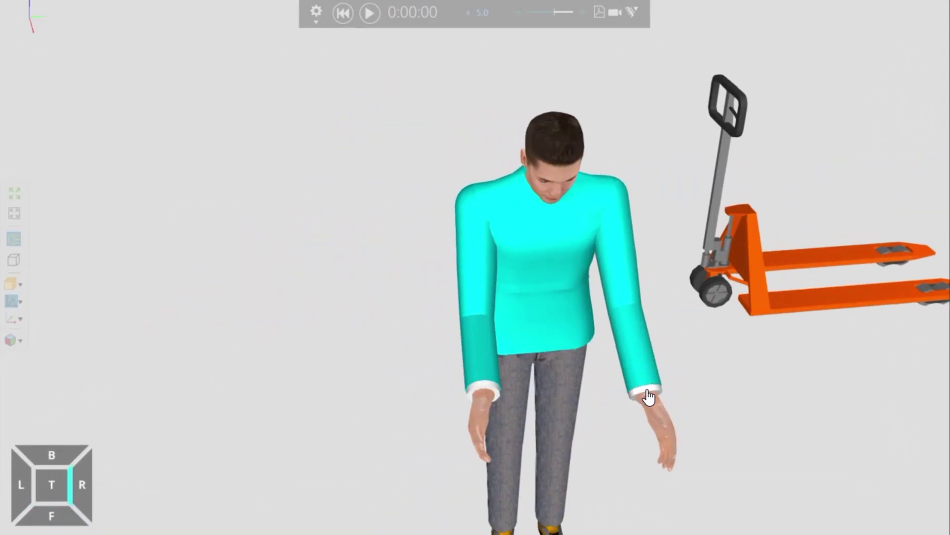
{"action": "left_click_drag", "start_coordinate": [643, 394], "coordinate": [637, 416]}
{"action": "left_click_drag", "start_coordinate": [500, 420], "coordinate": [515, 424]}
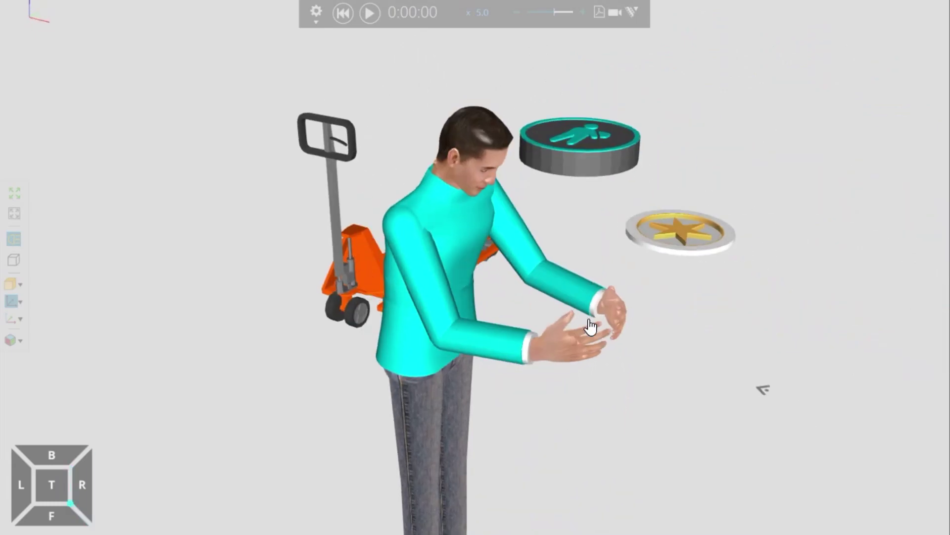
{"action": "right_click_drag", "start_coordinate": [451, 288], "coordinate": [454, 244]}
{"action": "left_click_drag", "start_coordinate": [454, 244], "coordinate": [452, 238]}
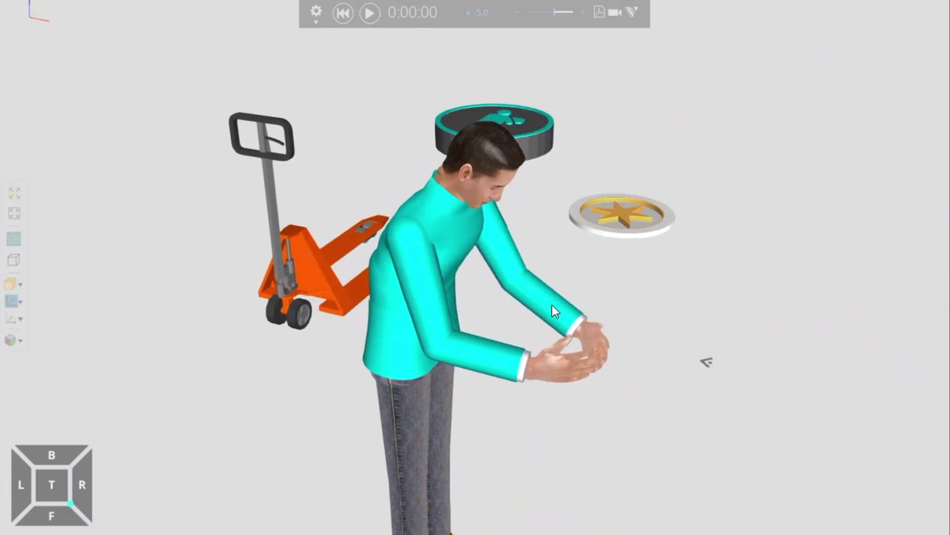
{"action": "left_click_drag", "start_coordinate": [551, 304], "coordinate": [515, 354]}
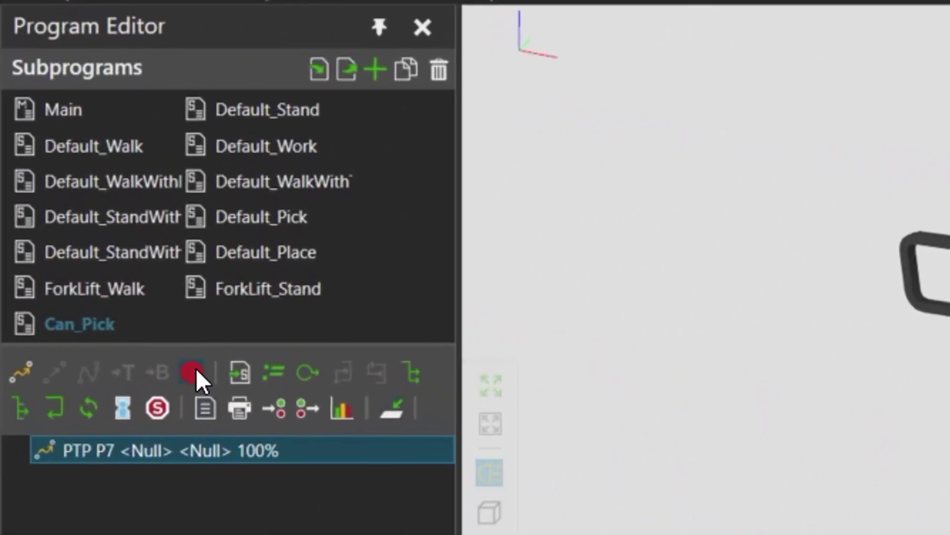
{"action": "left_click", "coordinate": [192, 371]}
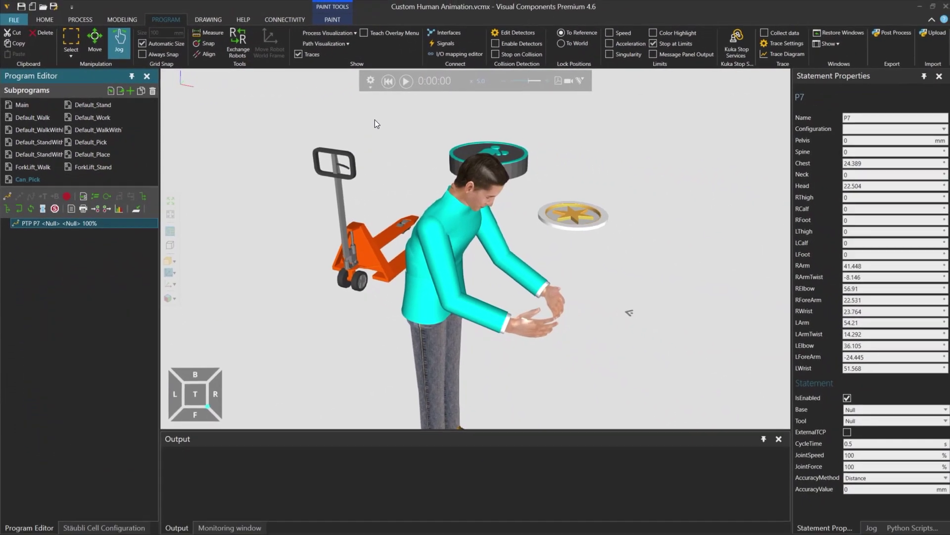
- Leave the P7 preview, switch to the saved top-down View, and clear the statement selection
{"action": "left_click", "coordinate": [375, 120]}
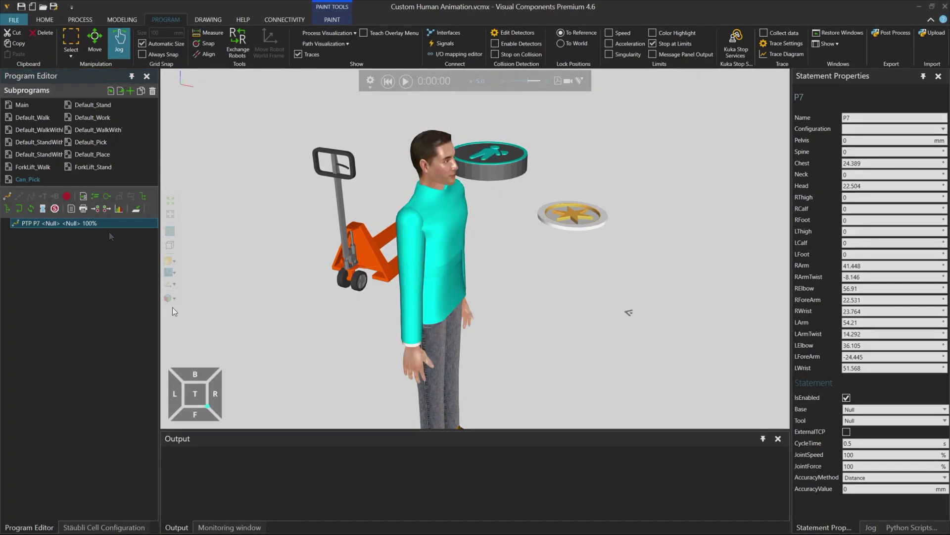
{"action": "left_click", "coordinate": [170, 299]}
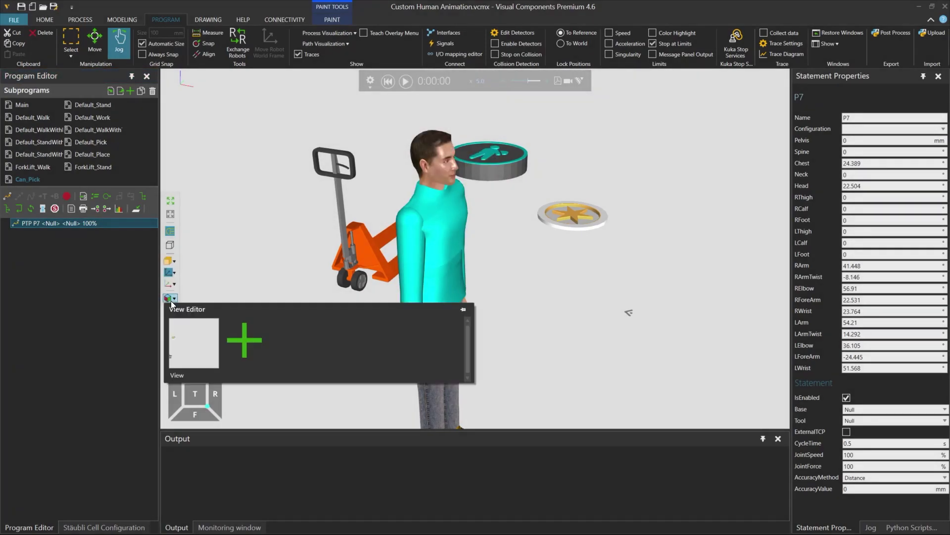
{"action": "left_click", "coordinate": [194, 330]}
{"action": "left_click", "coordinate": [405, 194]}
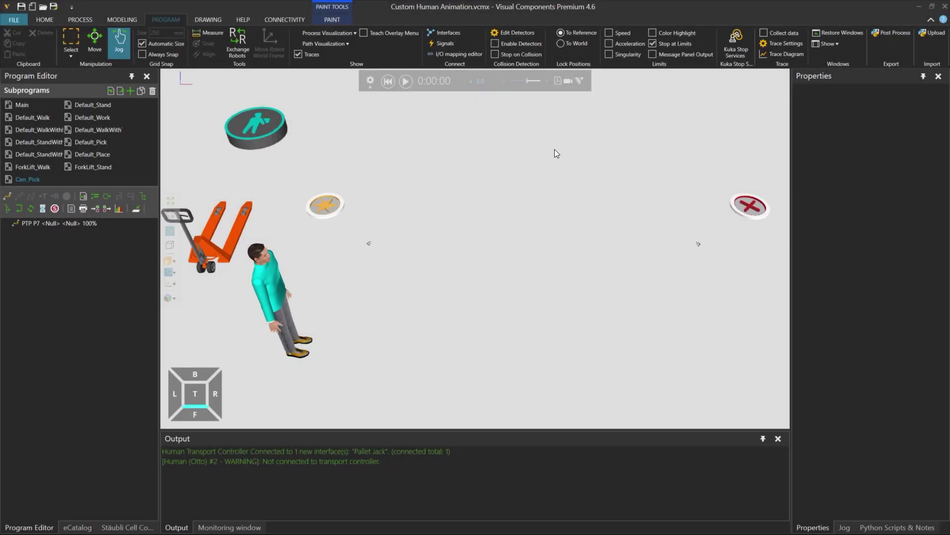
- Duplicate Default_WalkWithTool and rename the copy to Pallet Jack_Walk
{"action": "left_click", "coordinate": [226, 253]}
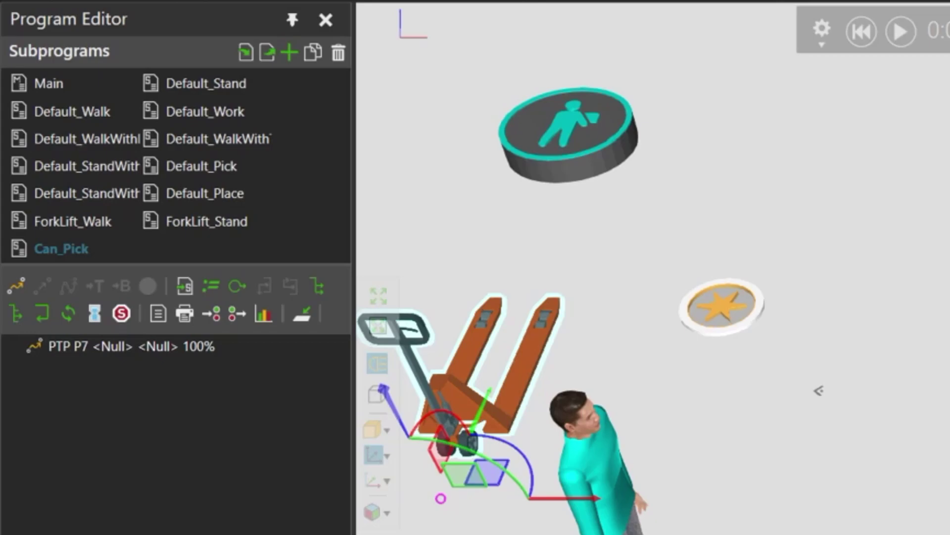
{"action": "key", "text": "Escape"}
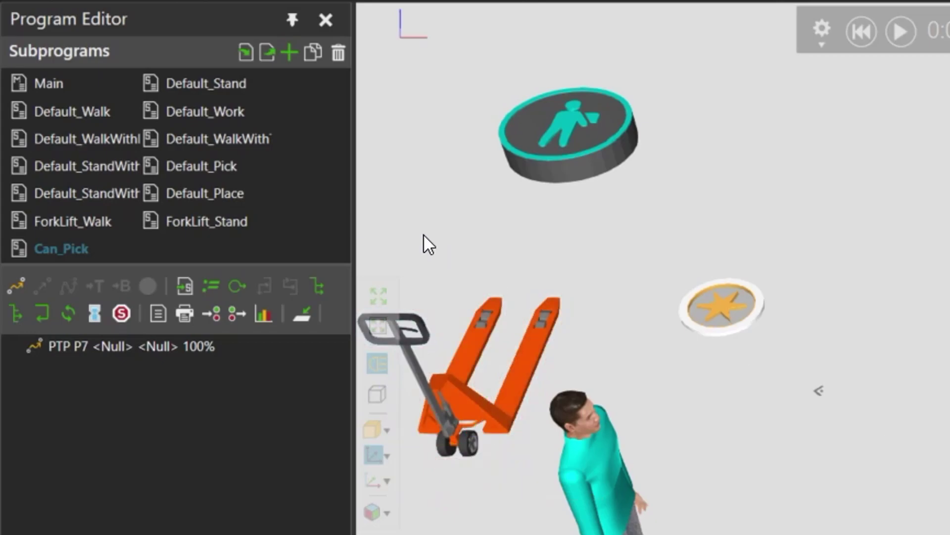
{"action": "left_click", "coordinate": [261, 136]}
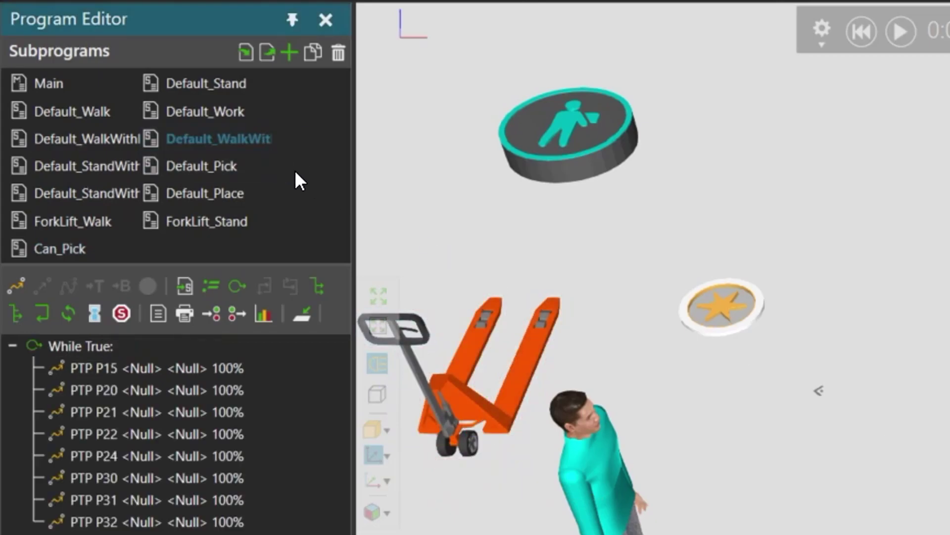
{"action": "left_click", "coordinate": [310, 59]}
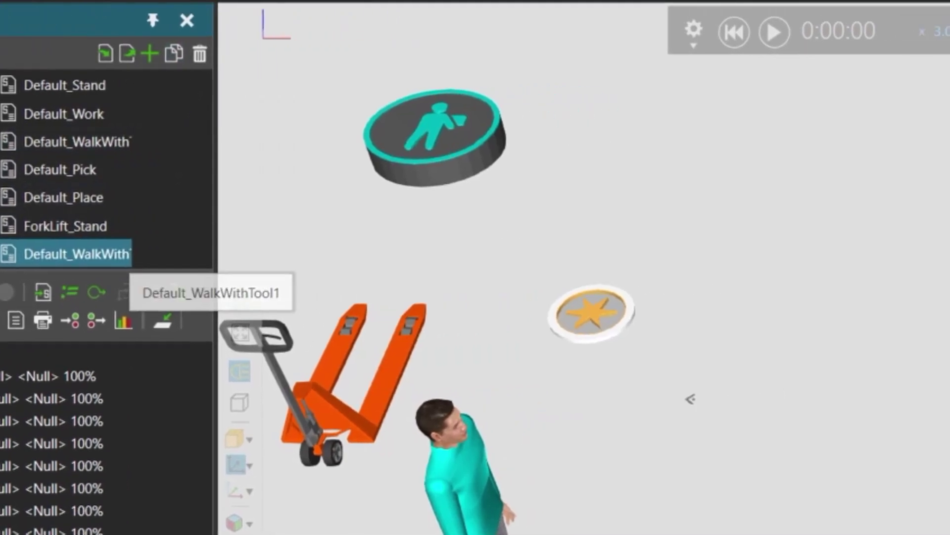
{"action": "double_click", "coordinate": [268, 248]}
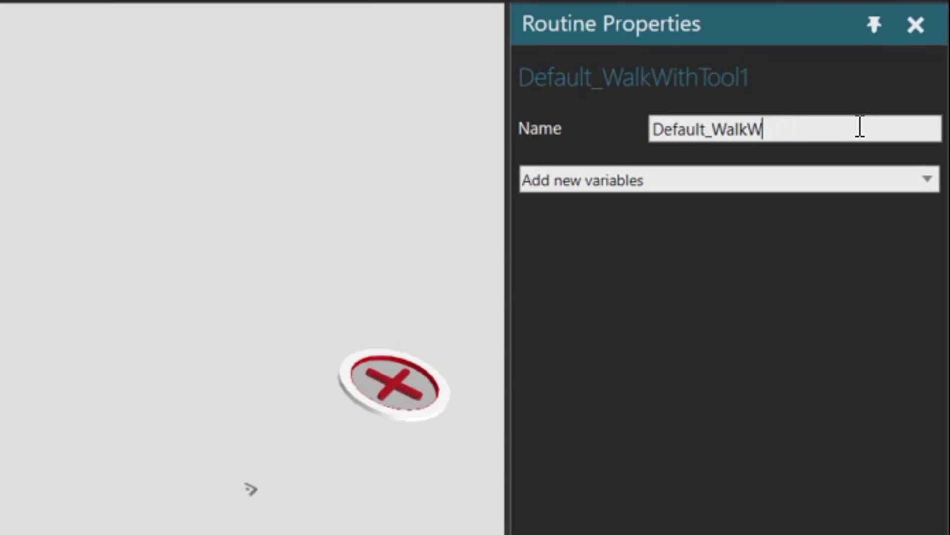
{"action": "key", "text": "BackSpace"}
{"action": "key", "text": "BackSpace"}
{"action": "key", "text": "BackSpace"}
{"action": "key", "text": "BackSpace"}
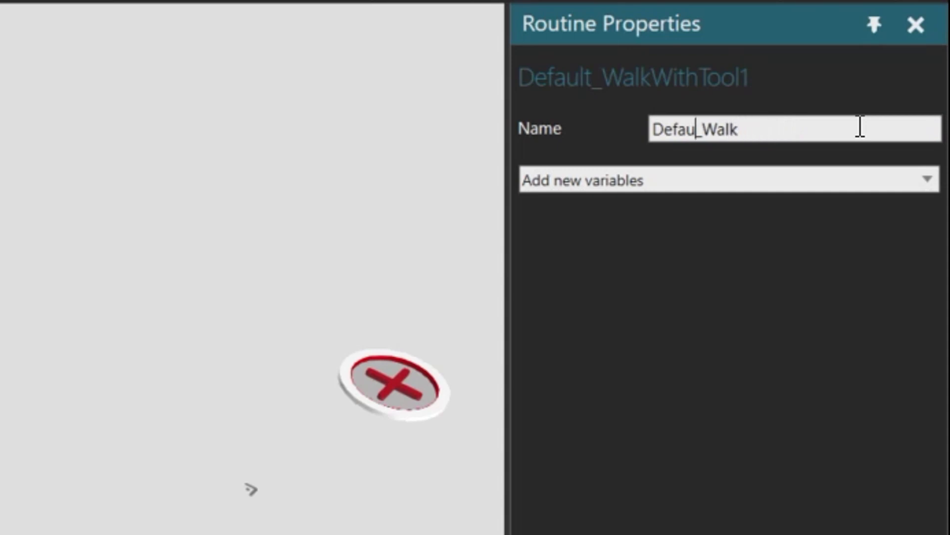
{"action": "key", "text": "BackSpace"}
{"action": "type", "text": "Pa"}
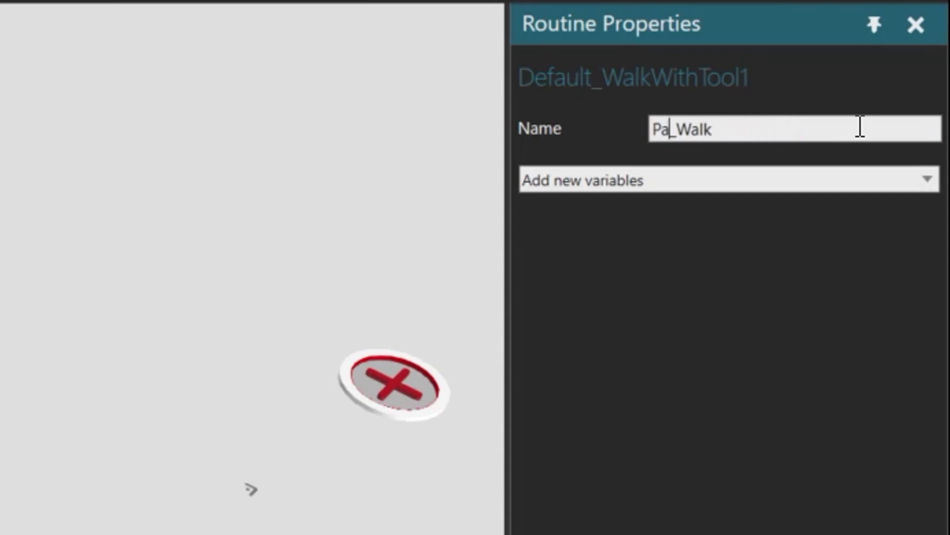
{"action": "type", "text": "llet Jack"}
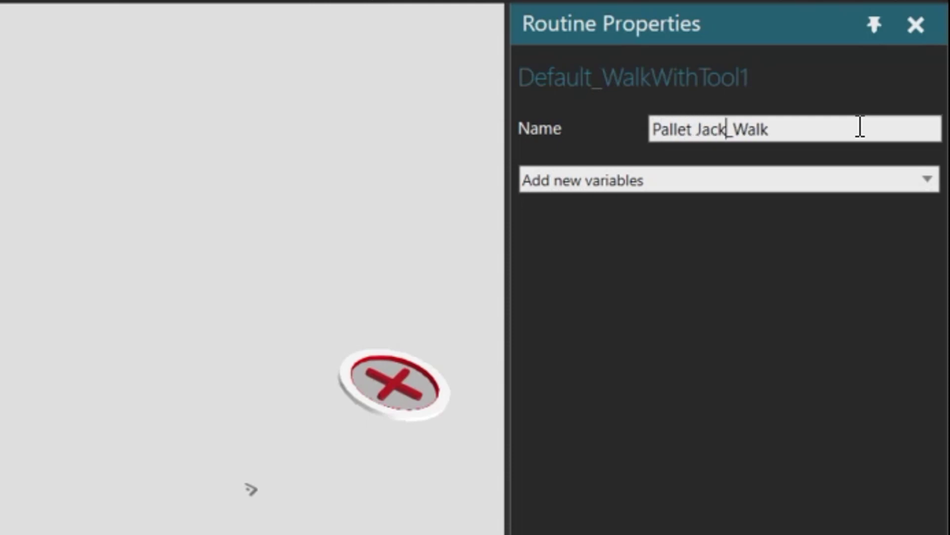
{"action": "key", "text": "Return"}
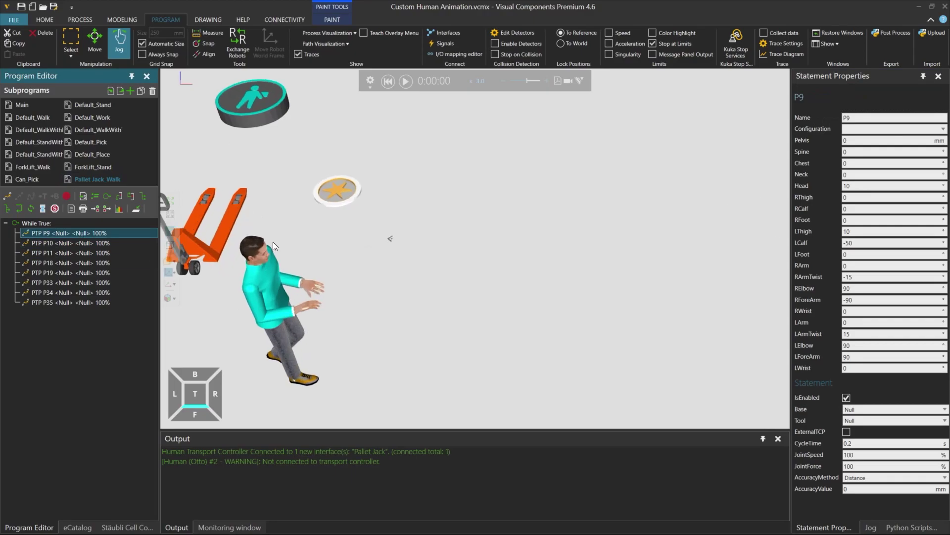
- Step through Pallet Jack_Walk's walking poses from P9 to P35
{"action": "right_click_drag", "start_coordinate": [273, 244], "coordinate": [387, 230]}
{"action": "key", "text": "Down"}
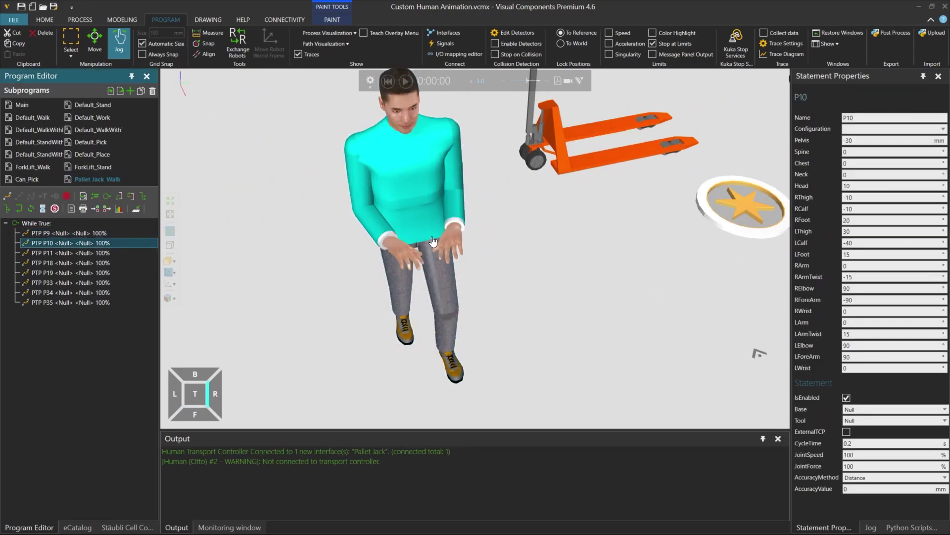
{"action": "key", "text": "Down"}
{"action": "key", "text": "Down"}
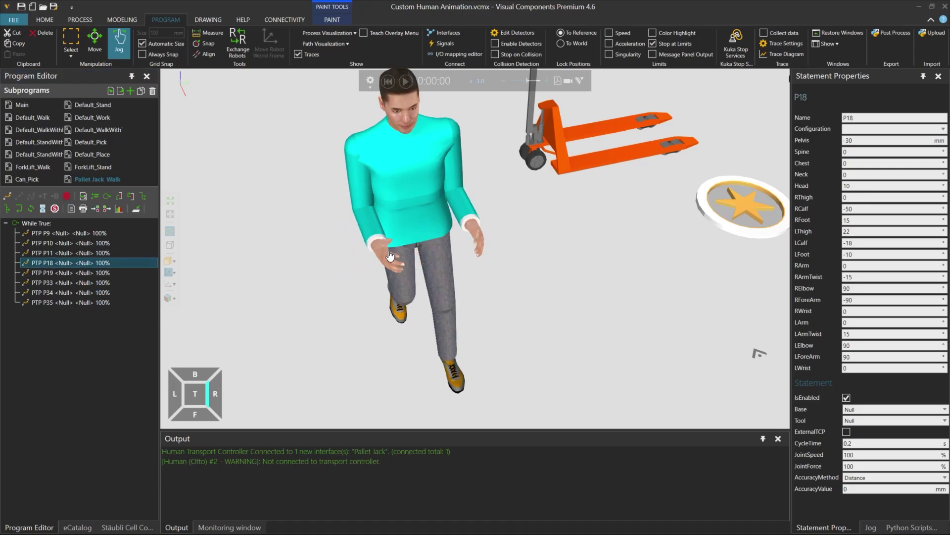
{"action": "key", "text": "Down"}
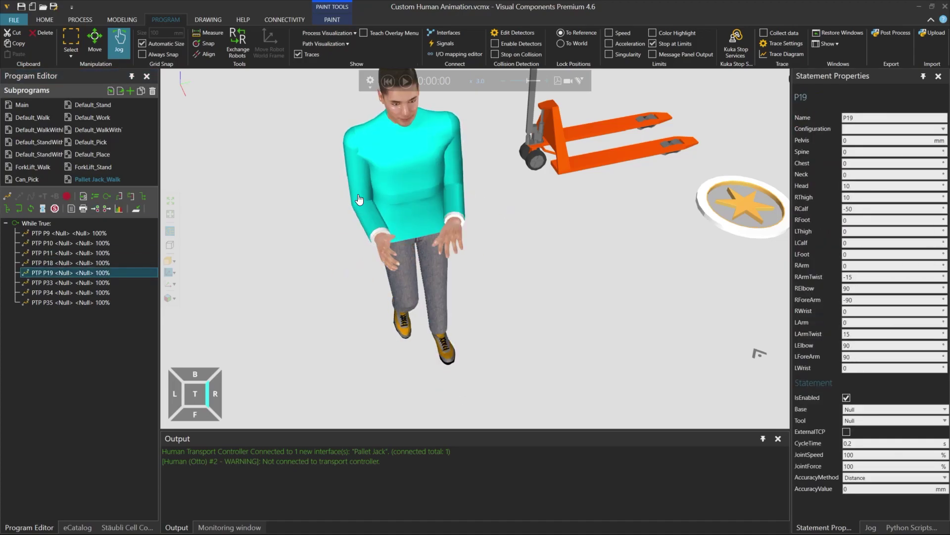
{"action": "key", "text": "Down"}
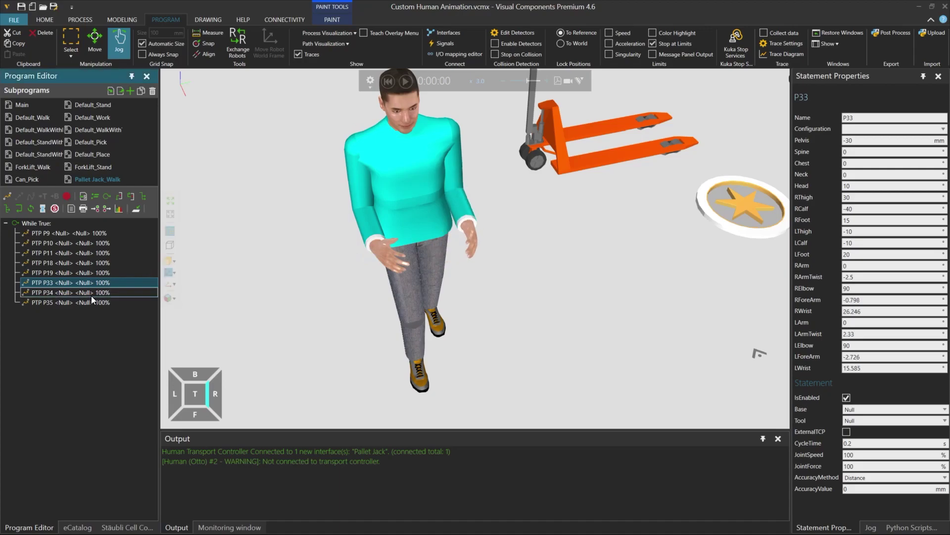
{"action": "key", "text": "Down"}
{"action": "key", "text": "Down"}
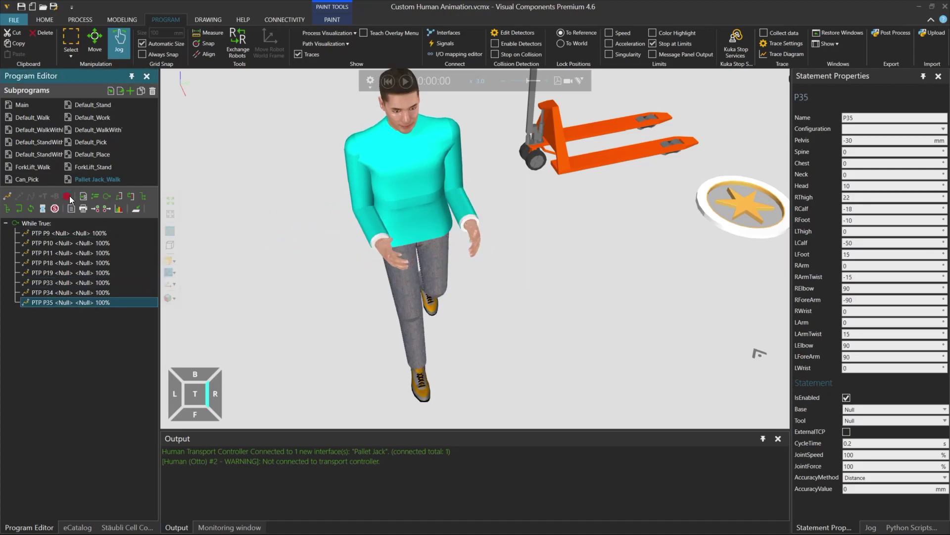
- Reset the simulation, switch to the saved top-down view, and start playback
{"action": "left_click", "coordinate": [388, 81]}
{"action": "left_click", "coordinate": [171, 299]}
{"action": "left_click", "coordinate": [185, 331]}
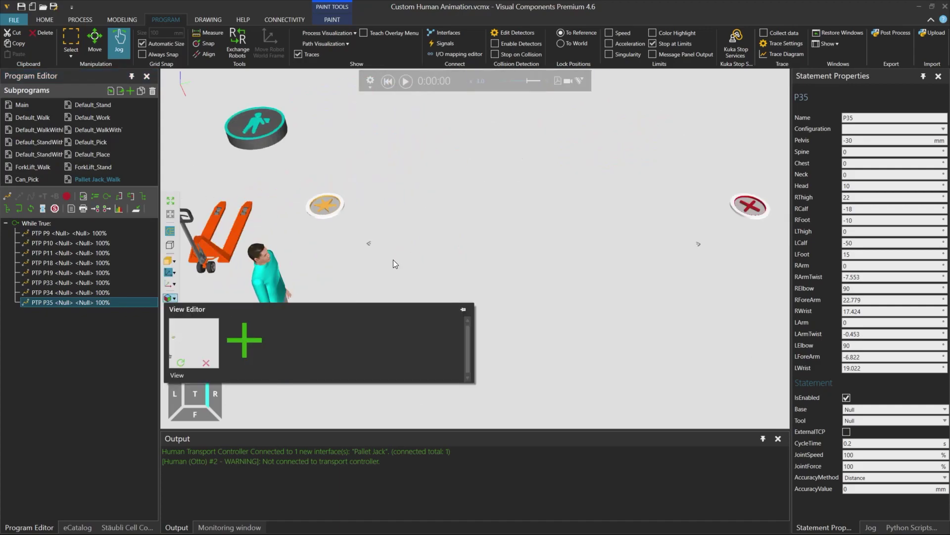
{"action": "left_click", "coordinate": [443, 210]}
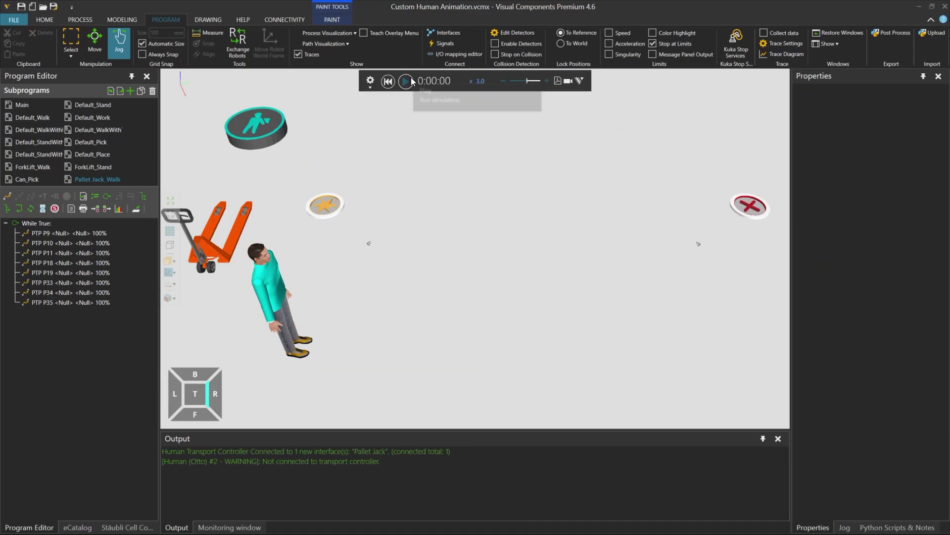
{"action": "left_click", "coordinate": [410, 81]}
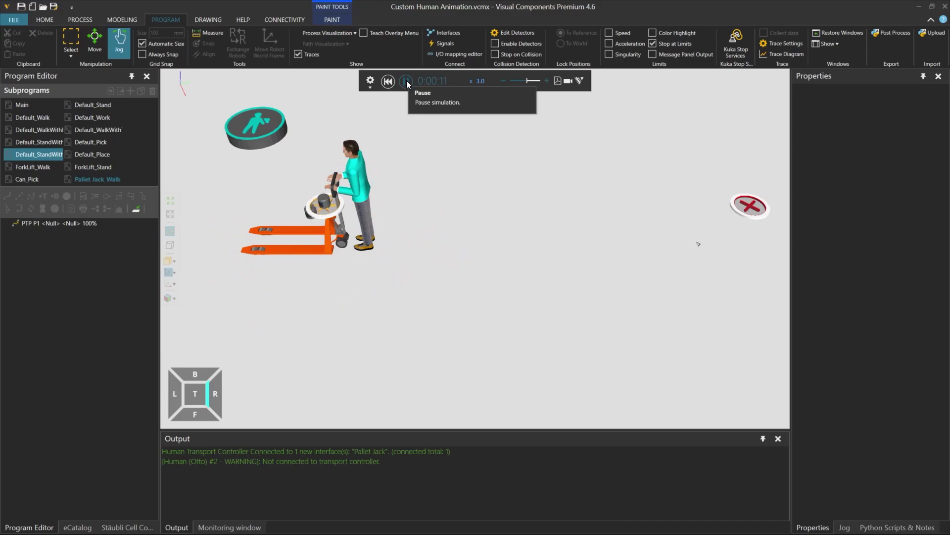
- Pause at 0:00:17 to inspect the human with the pallet jack, then restore the overview and resume
{"action": "left_click", "coordinate": [406, 80]}
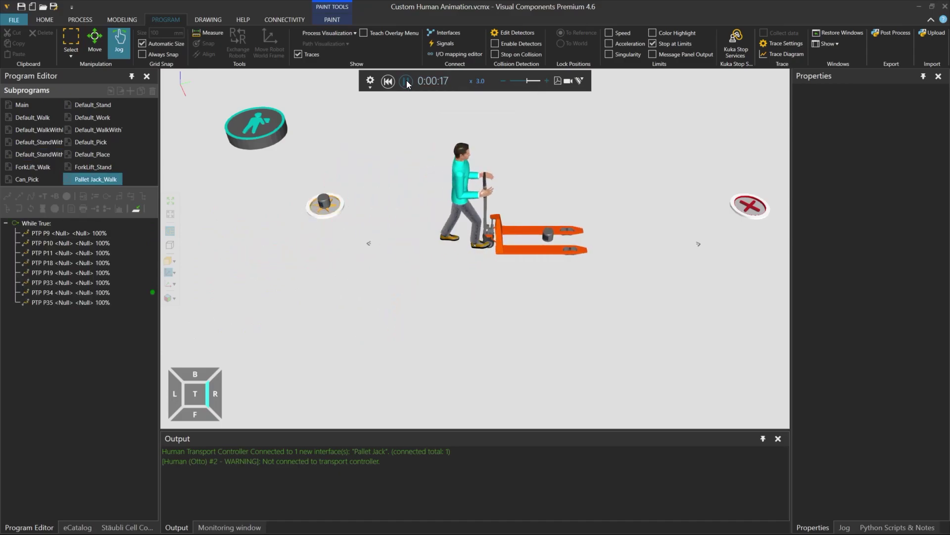
{"action": "scroll", "coordinate": [478, 177], "scroll_direction": "up", "scroll_amount": 5}
{"action": "mouse_move", "coordinate": [478, 177]}
{"action": "right_mouse_down"}
{"action": "mouse_move", "coordinate": [456, 198]}
{"action": "mouse_move", "coordinate": [462, 187]}
{"action": "mouse_move", "coordinate": [474, 193]}
{"action": "right_mouse_up"}
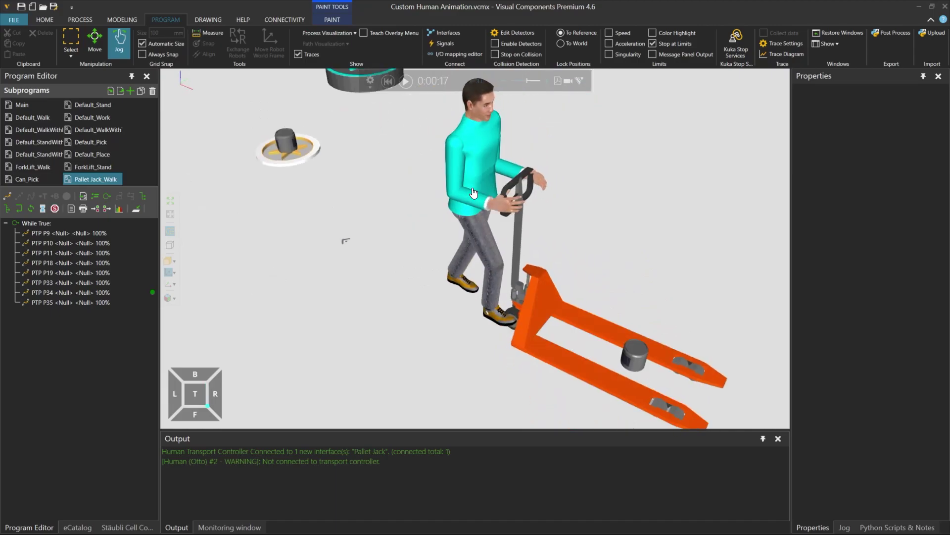
{"action": "left_click", "coordinate": [172, 298]}
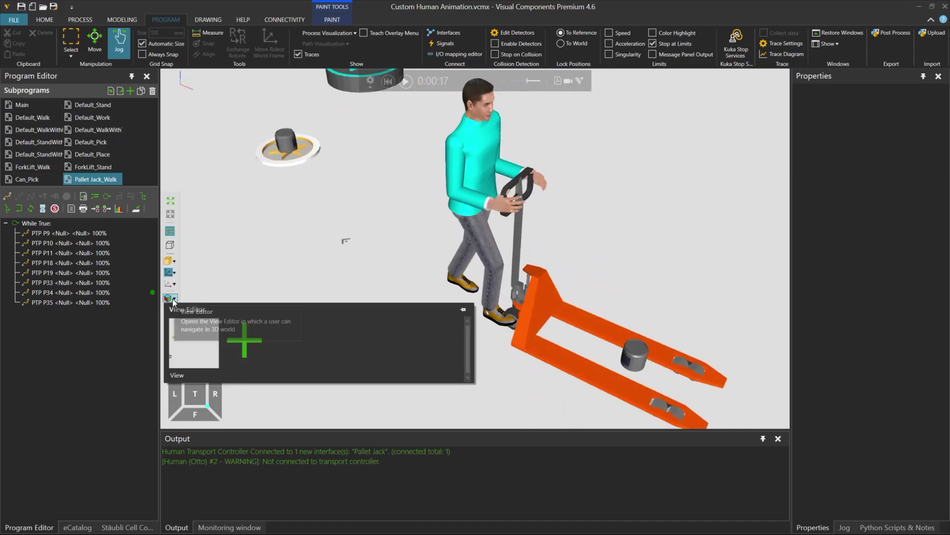
{"action": "left_click", "coordinate": [199, 336]}
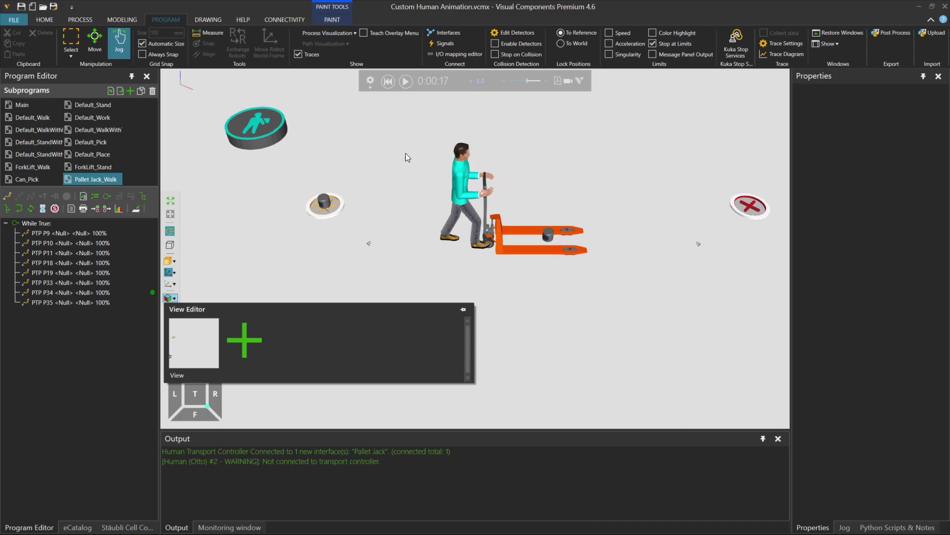
{"action": "left_click", "coordinate": [405, 81]}
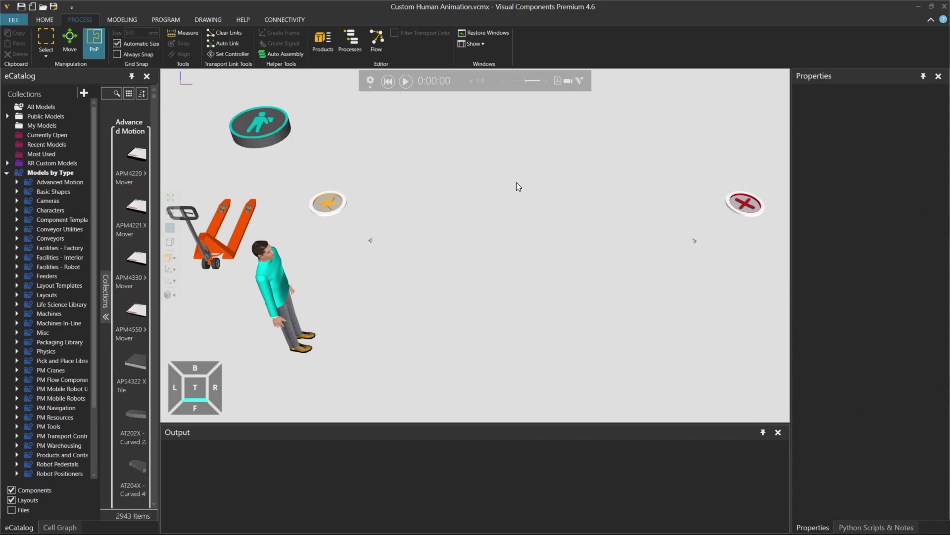
- Open the Sink process editor and select its 'Work: for 10.00' statement
{"action": "left_click", "coordinate": [350, 42]}
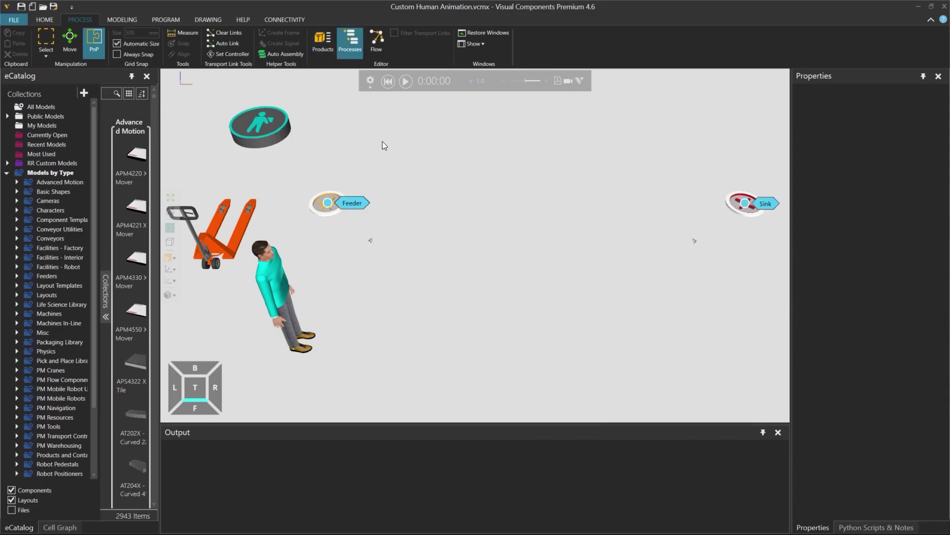
{"action": "double_click", "coordinate": [764, 204]}
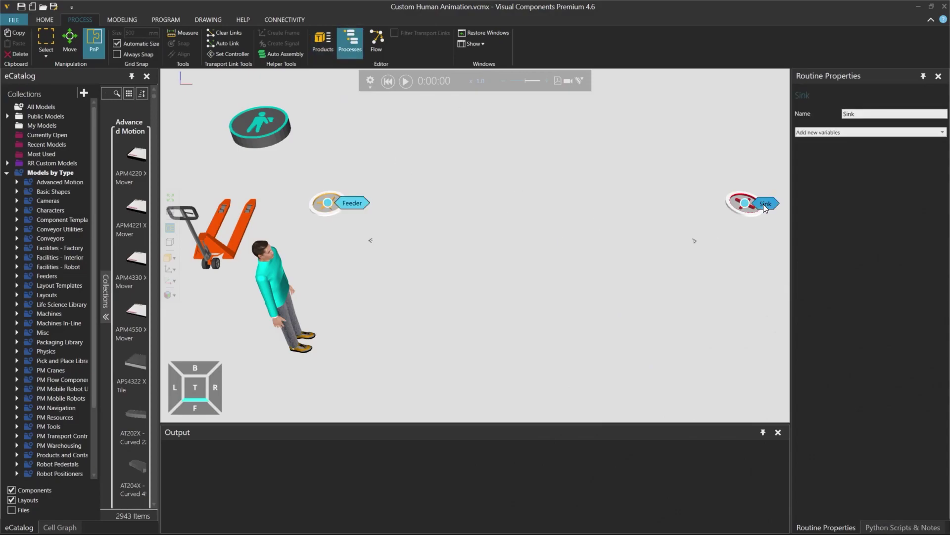
{"action": "left_click_drag", "start_coordinate": [147, 36], "coordinate": [547, 135]}
{"action": "left_click", "coordinate": [495, 233]}
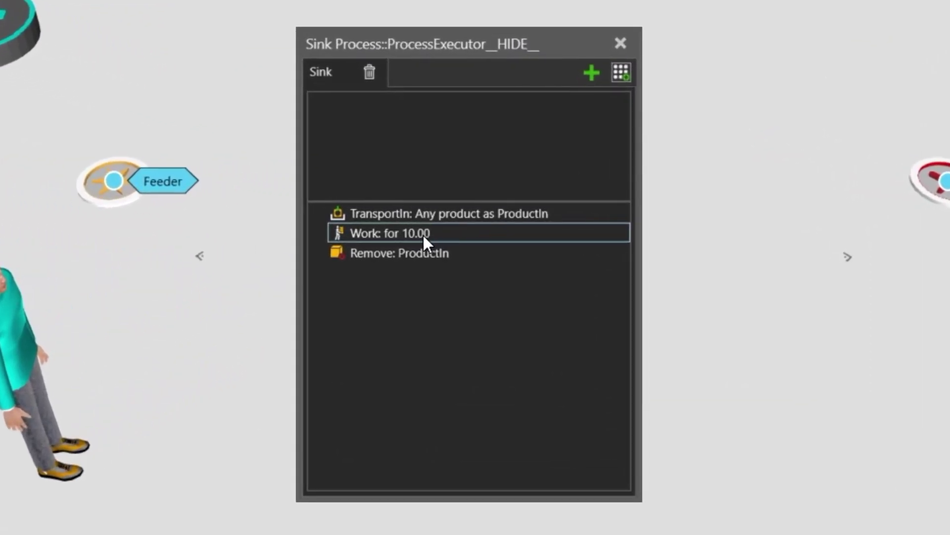
{"action": "left_click", "coordinate": [449, 235]}
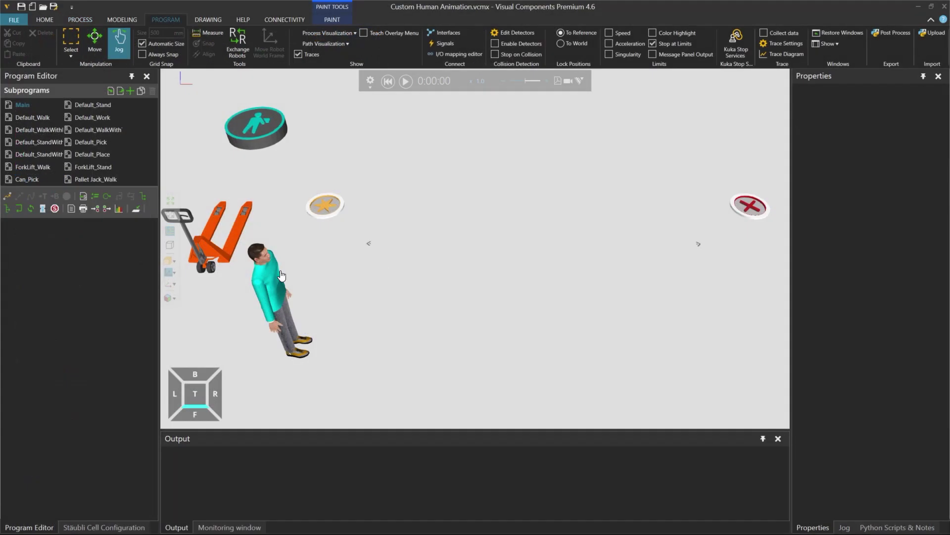
- Select the human and rename its Default_Work subprogram to Sink_Work
{"action": "left_click", "coordinate": [281, 275]}
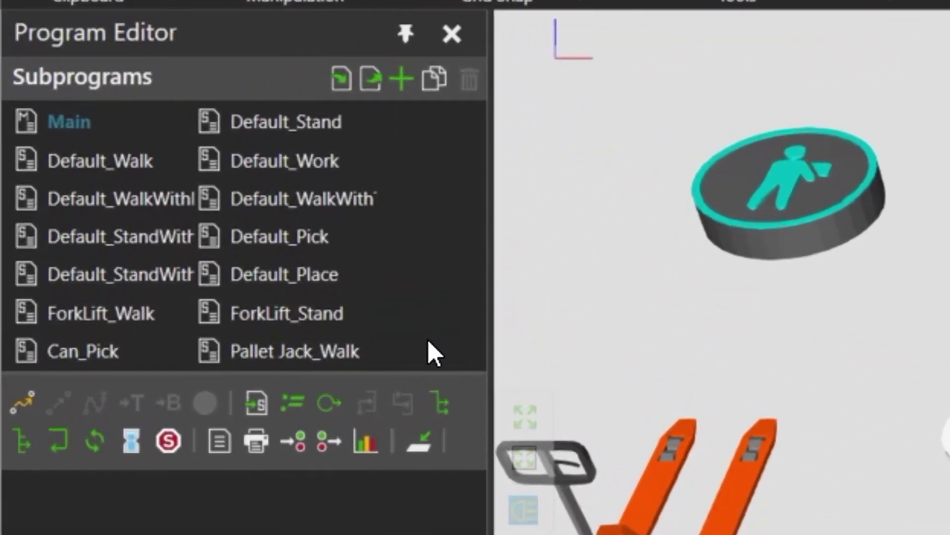
{"action": "left_click", "coordinate": [119, 143]}
{"action": "left_click", "coordinate": [336, 161]}
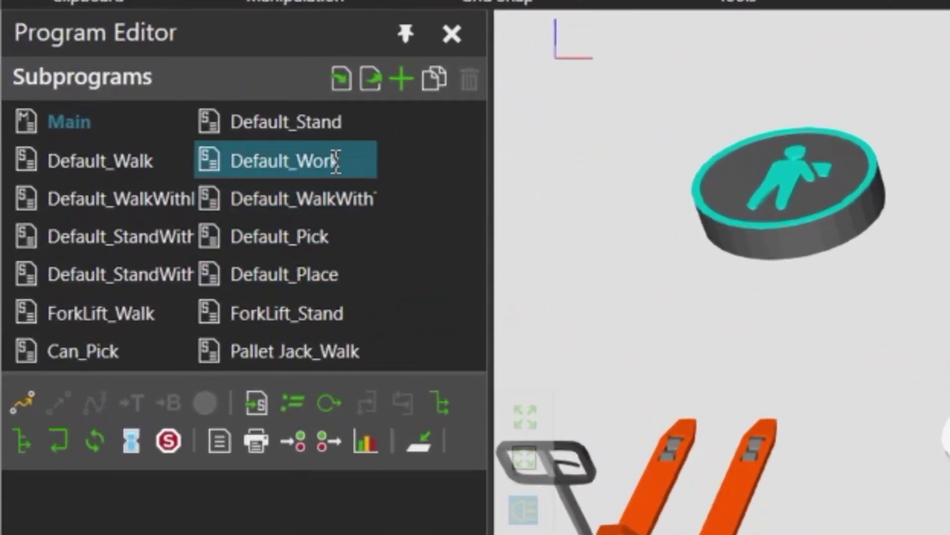
{"action": "double_click", "coordinate": [336, 161]}
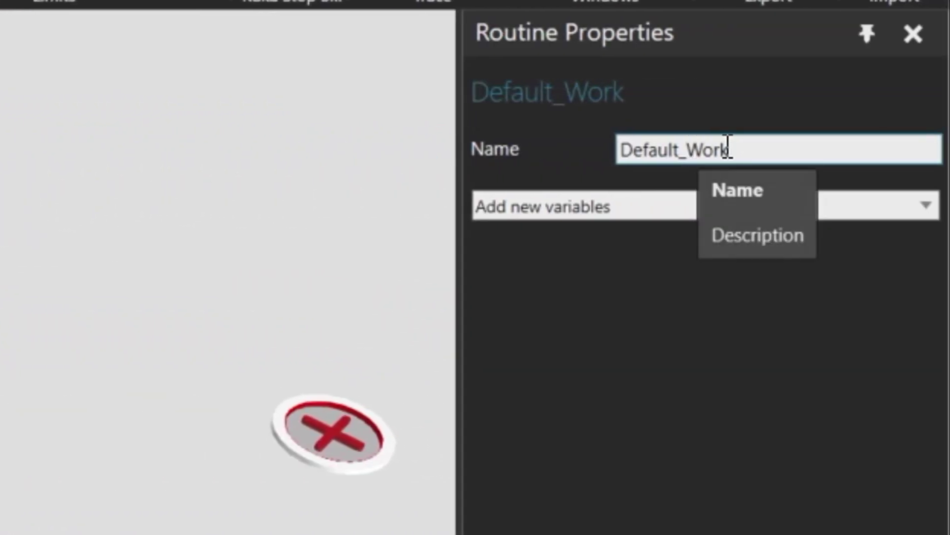
{"action": "left_click", "coordinate": [735, 151]}
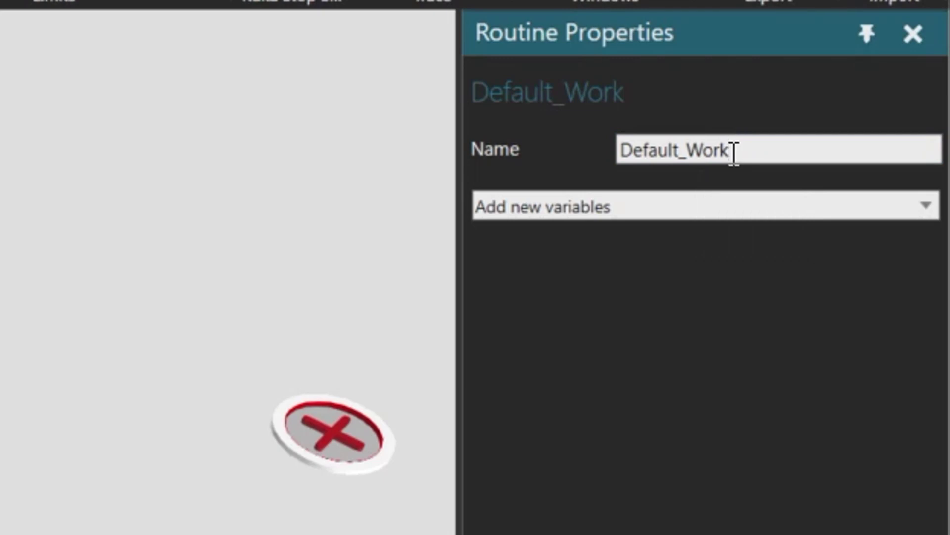
{"action": "key", "text": "BackSpace"}
{"action": "key", "text": "BackSpace"}
{"action": "key", "text": "BackSpace"}
{"action": "key", "text": "BackSpace"}
{"action": "key", "text": "BackSpace"}
{"action": "key", "text": "BackSpace"}
{"action": "key", "text": "BackSpace"}
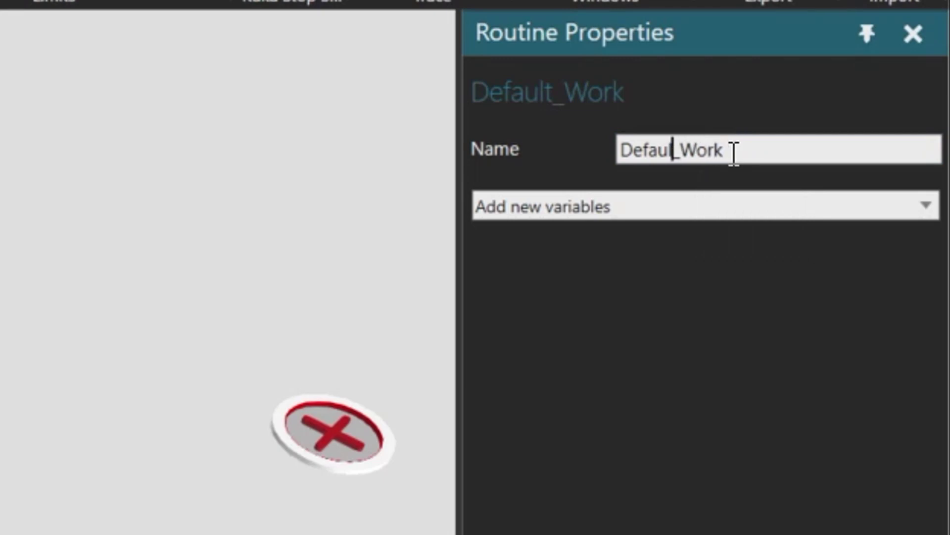
{"action": "type", "text": "Sink"}
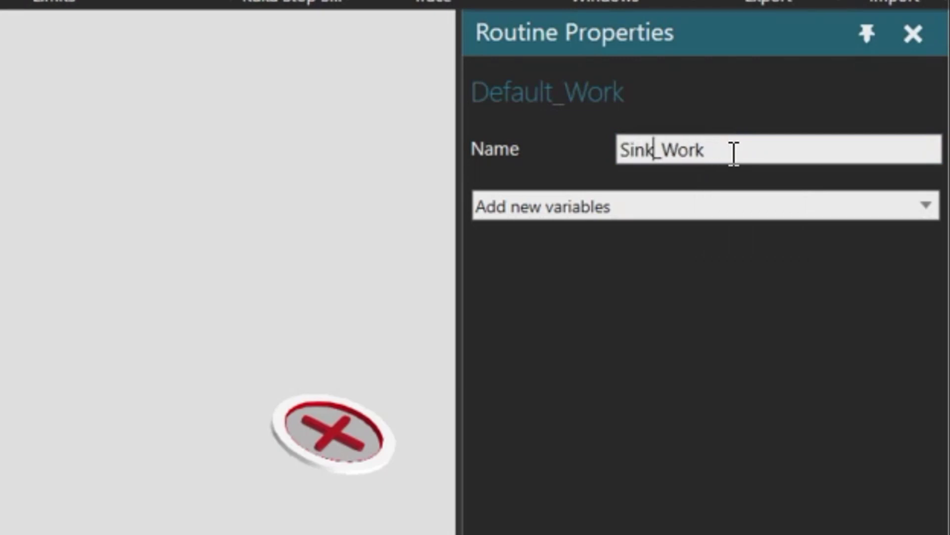
{"action": "key", "text": "Return"}
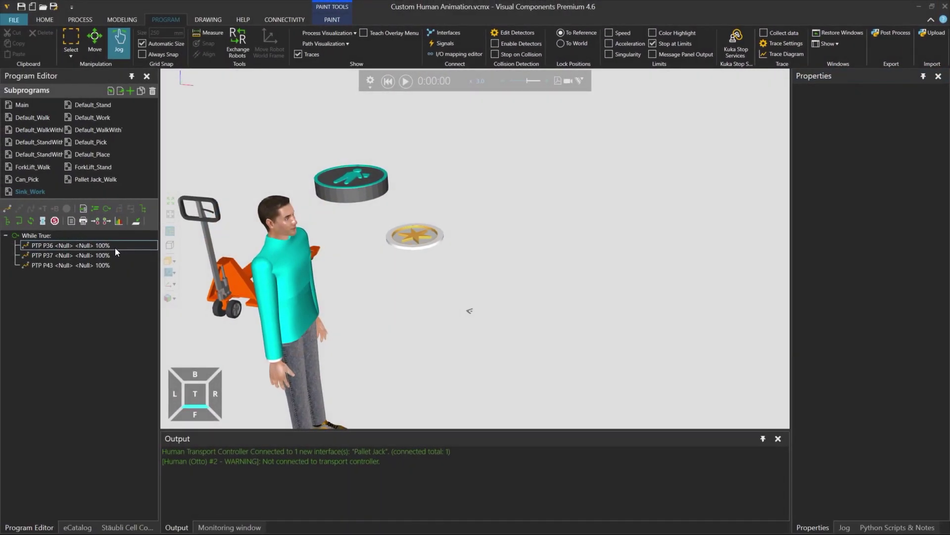
- Preview Sink_Work's poses P36, P37 and P43, then restore the saved overview
{"action": "left_click", "coordinate": [112, 246]}
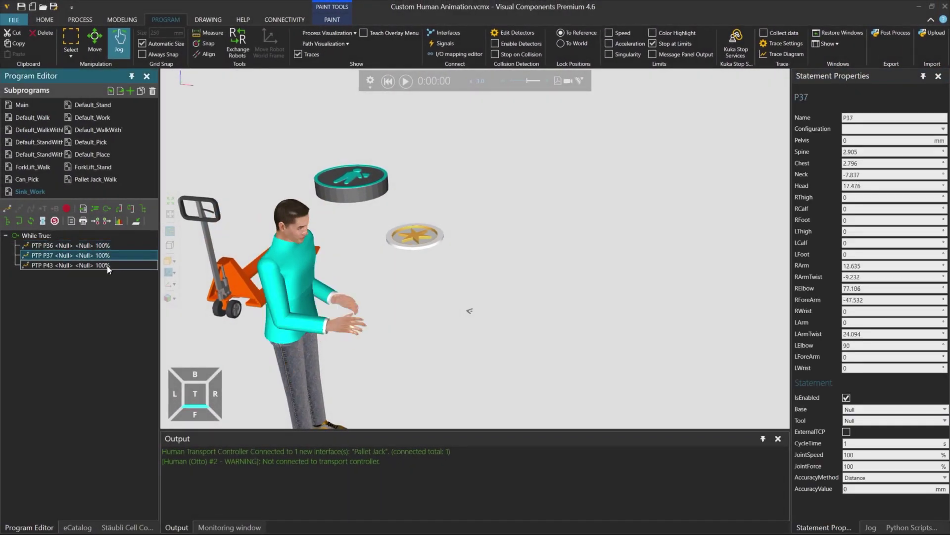
{"action": "right_click_drag", "start_coordinate": [316, 292], "coordinate": [396, 292]}
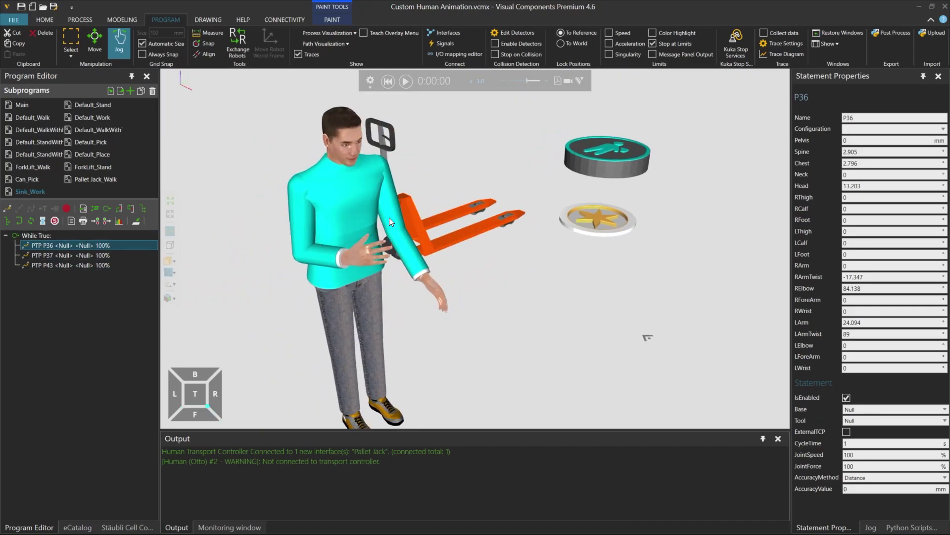
{"action": "key", "text": "Down"}
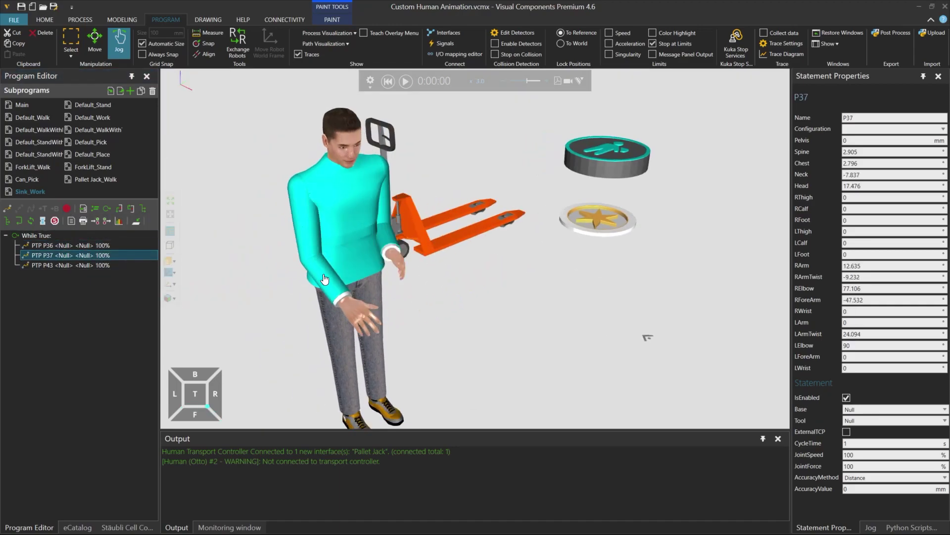
{"action": "key", "text": "Down"}
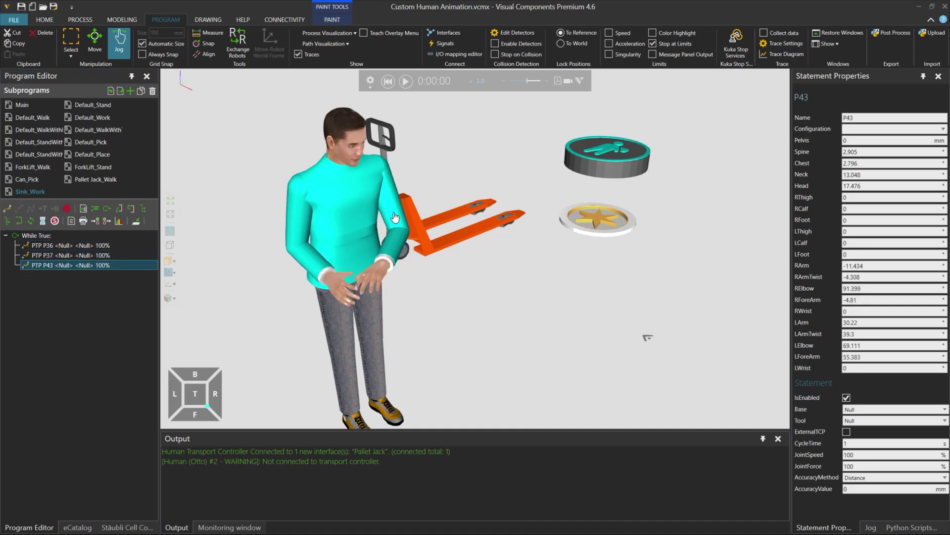
{"action": "left_click", "coordinate": [87, 246]}
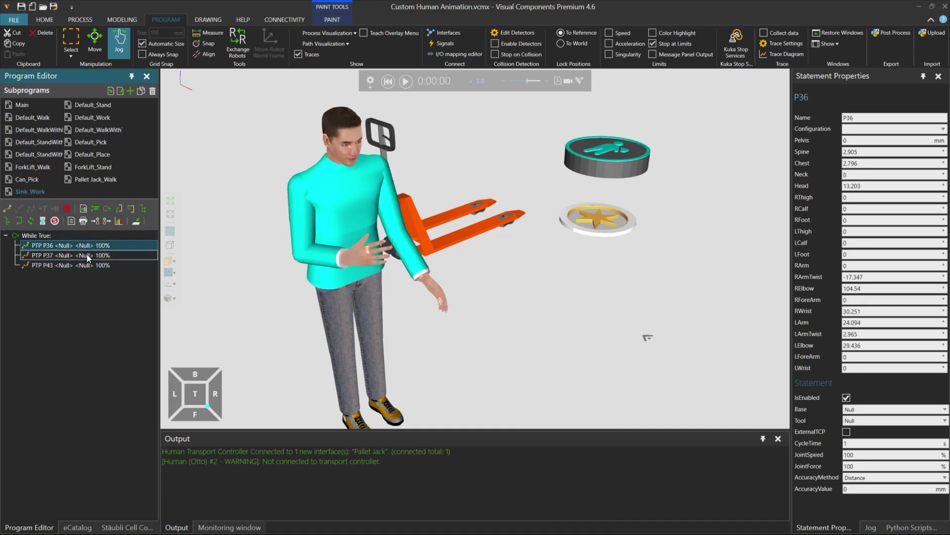
{"action": "left_click", "coordinate": [88, 256]}
{"action": "left_click", "coordinate": [89, 264]}
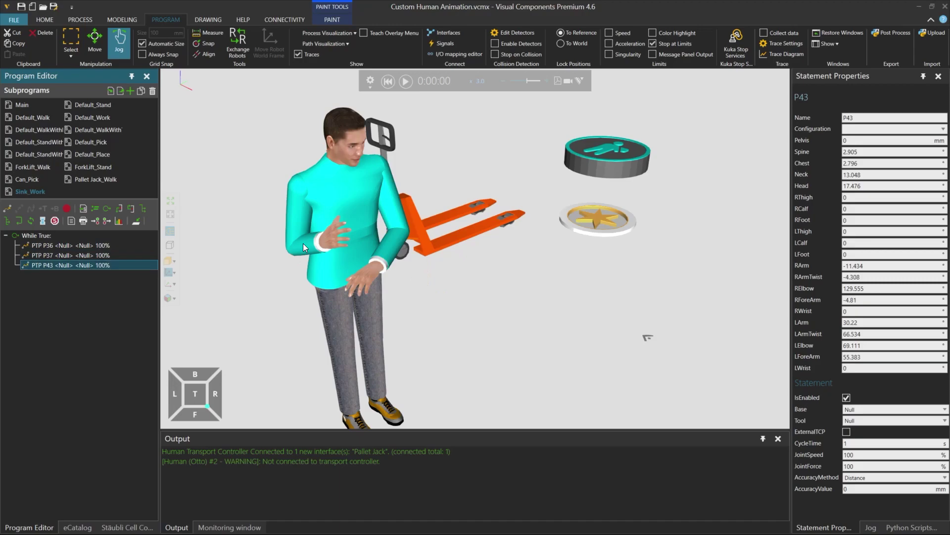
{"action": "scroll", "coordinate": [313, 244], "scroll_direction": "down", "scroll_amount": 3}
{"action": "left_click", "coordinate": [170, 298]}
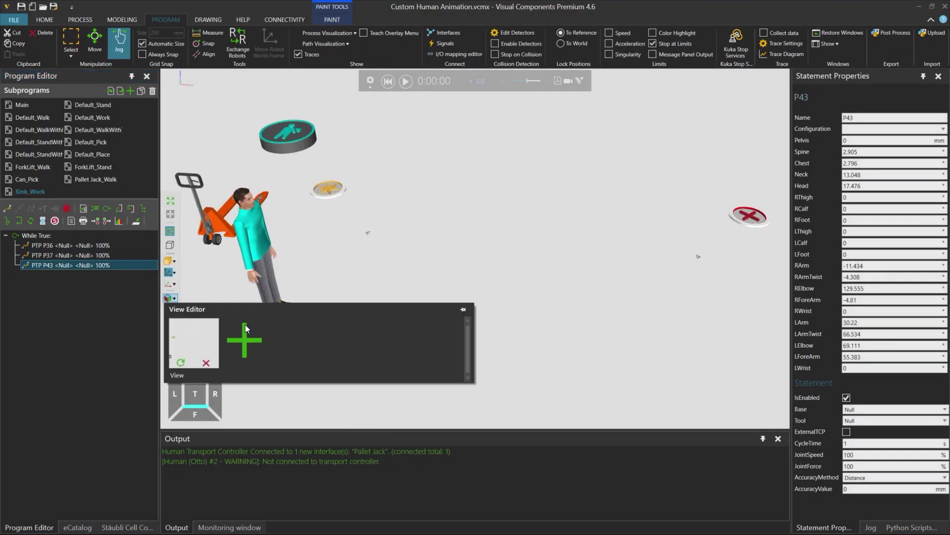
{"action": "left_click", "coordinate": [467, 201]}
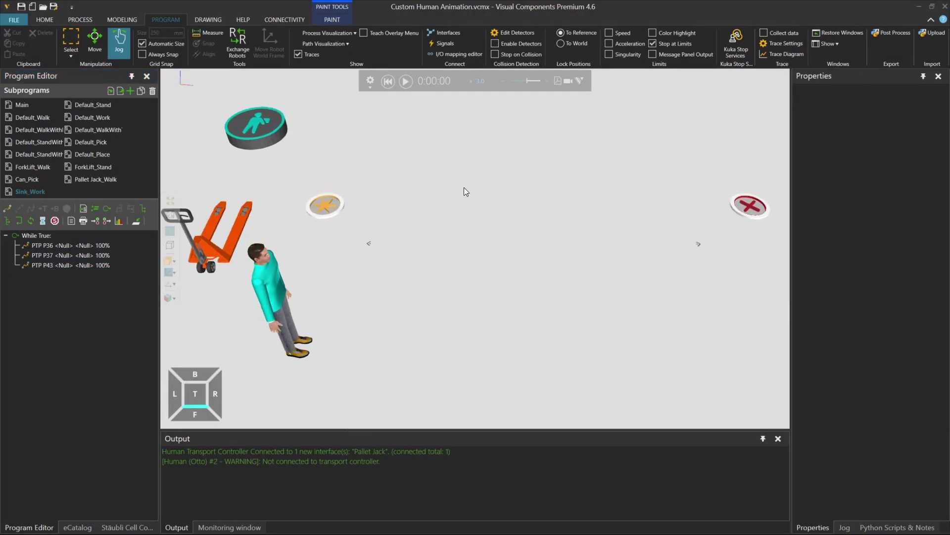
- Start the simulation and follow the human carrying cans to the sink
{"action": "left_click", "coordinate": [404, 82]}
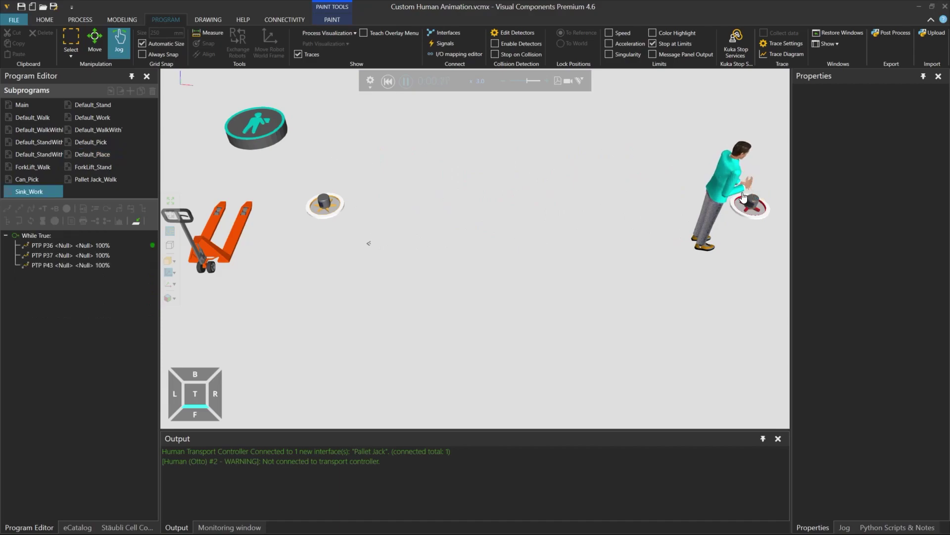
{"action": "scroll", "coordinate": [739, 191], "scroll_direction": "up", "scroll_amount": 5}
{"action": "right_click_drag", "start_coordinate": [641, 193], "coordinate": [528, 197], "text": "ctrl"}
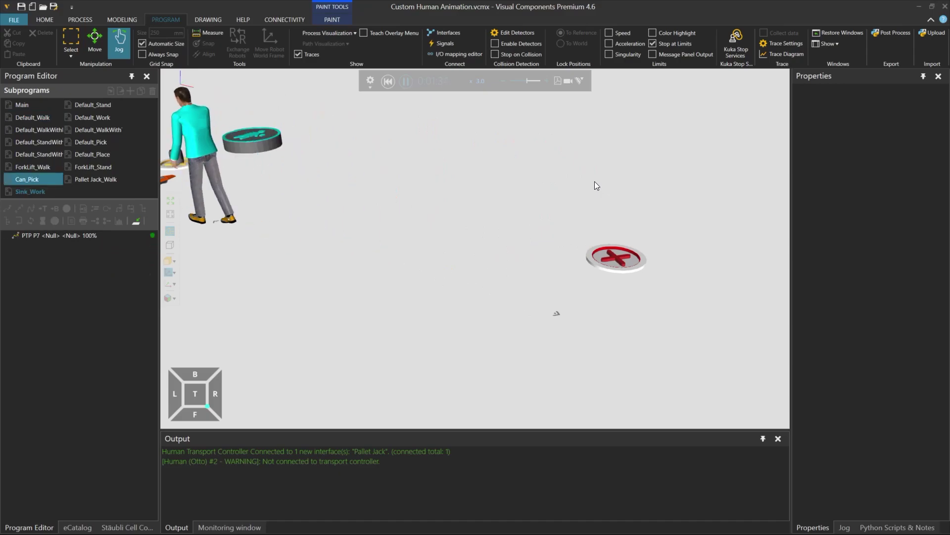
- Switch to the saved overview view while the simulation keeps running
{"action": "left_click", "coordinate": [169, 298]}
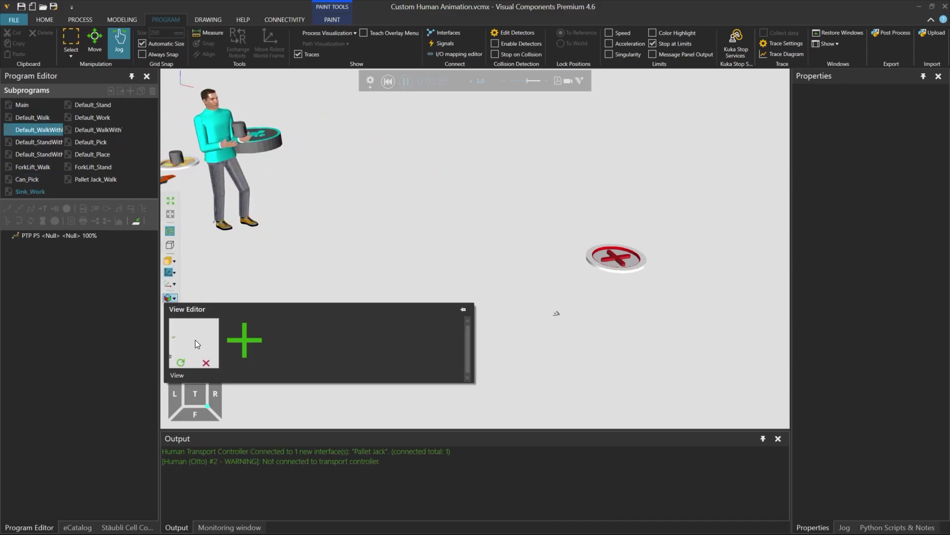
{"action": "left_click", "coordinate": [376, 266]}
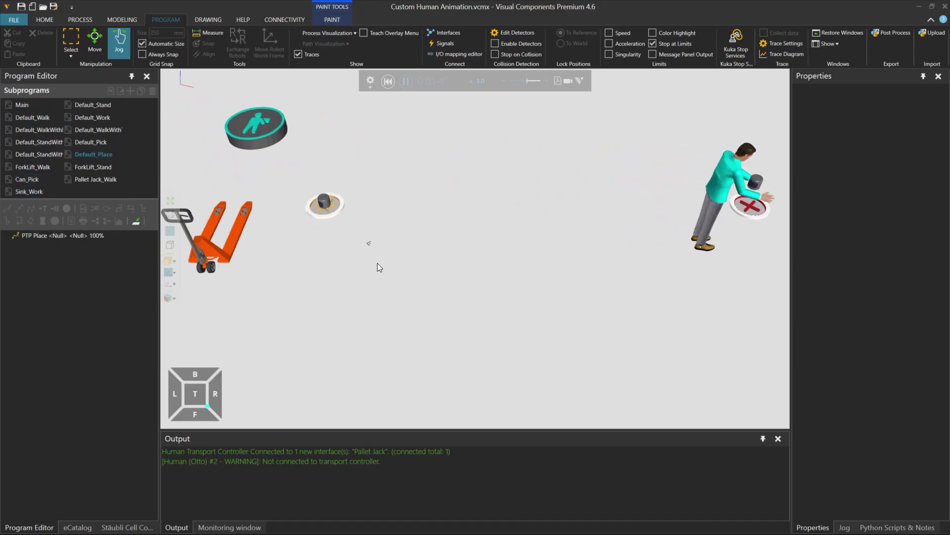